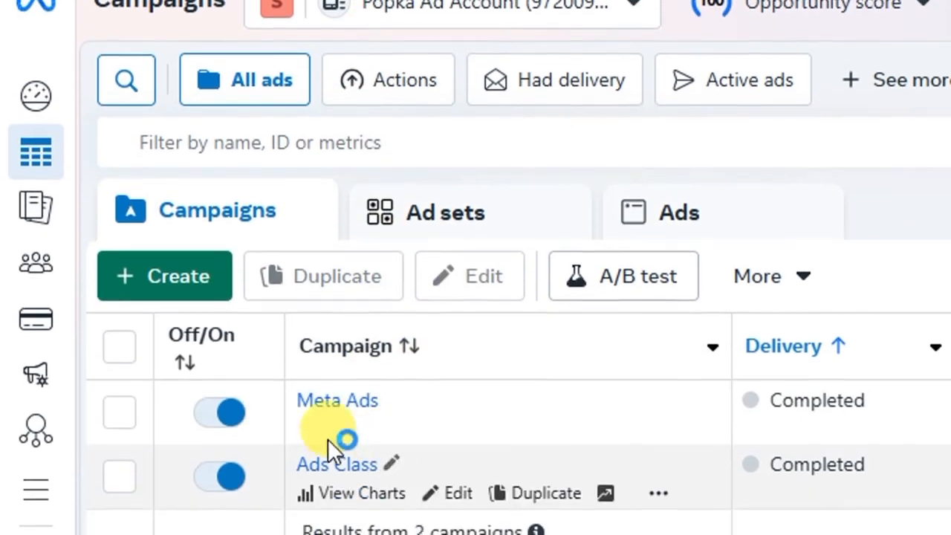
Create a new campaign with the Engagement objective, set up as a manual engagement campaign
{"action": "left_click", "coordinate": [170, 277]}
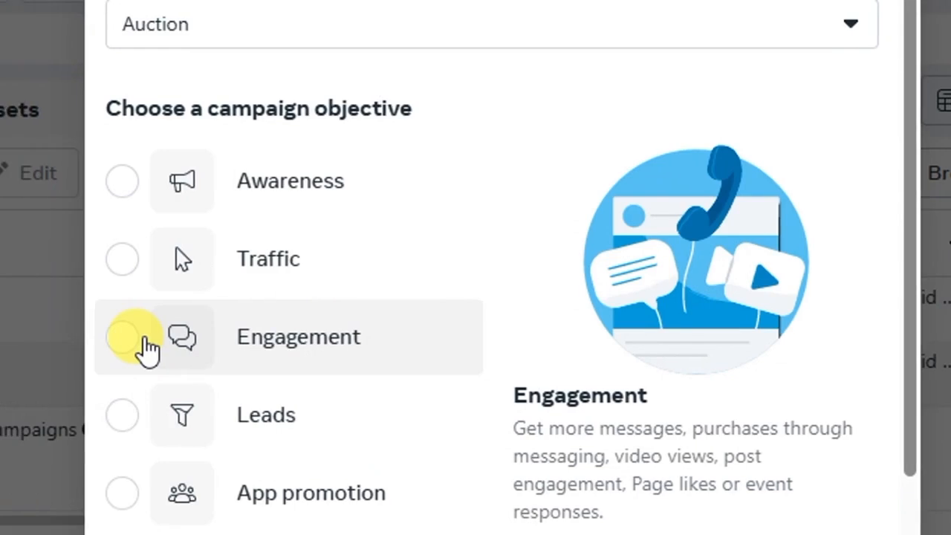
{"action": "left_click", "coordinate": [128, 341]}
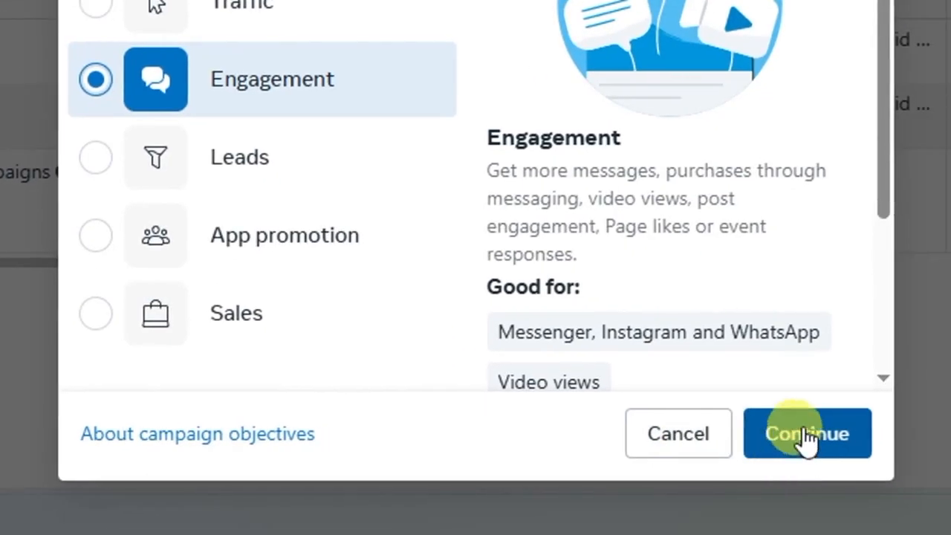
{"action": "left_click", "coordinate": [800, 437]}
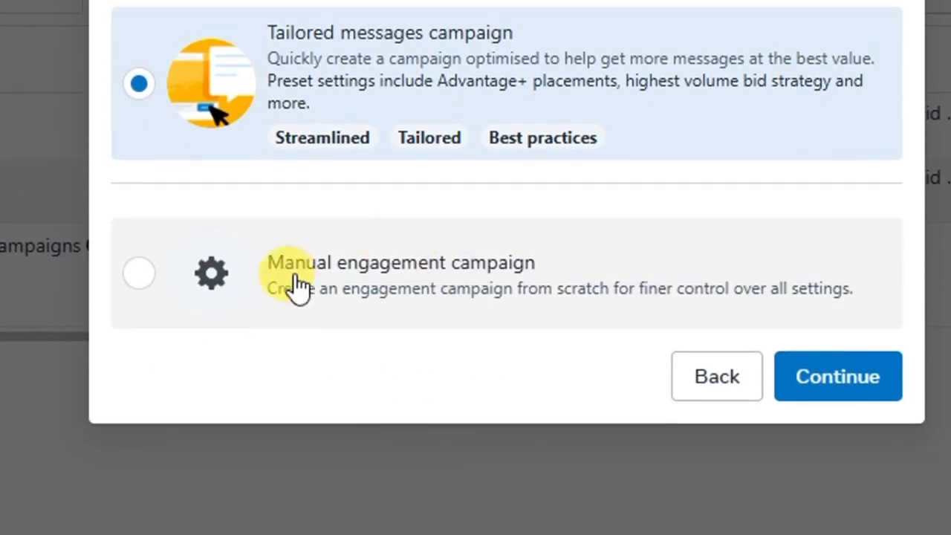
{"action": "left_click", "coordinate": [144, 281]}
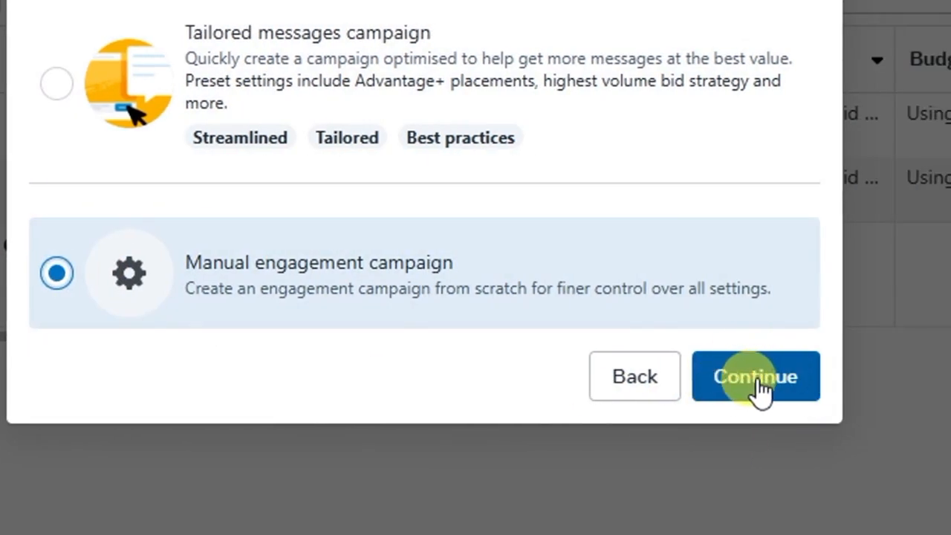
{"action": "left_click", "coordinate": [754, 383]}
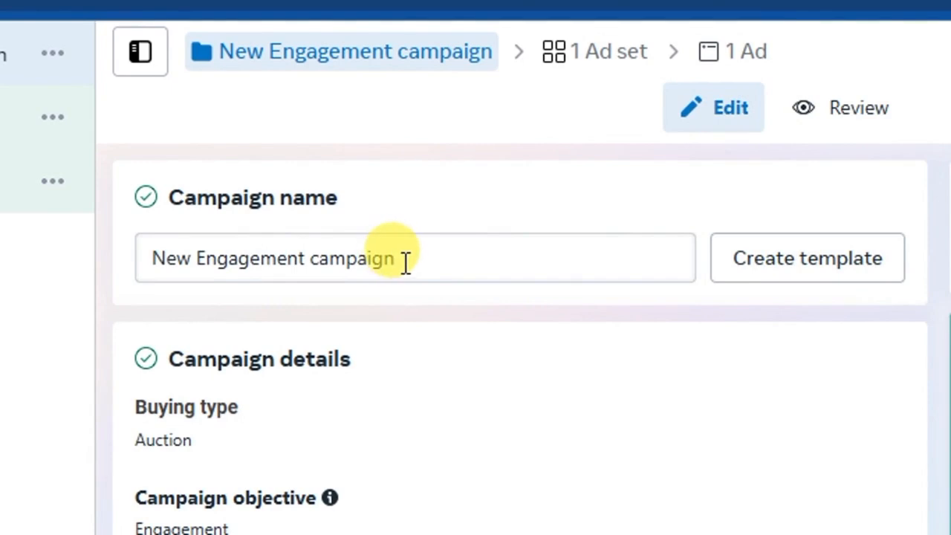
Rename the campaign as "Fashion products sales" and copy that name
{"action": "left_click_drag", "start_coordinate": [404, 260], "coordinate": [314, 257]}
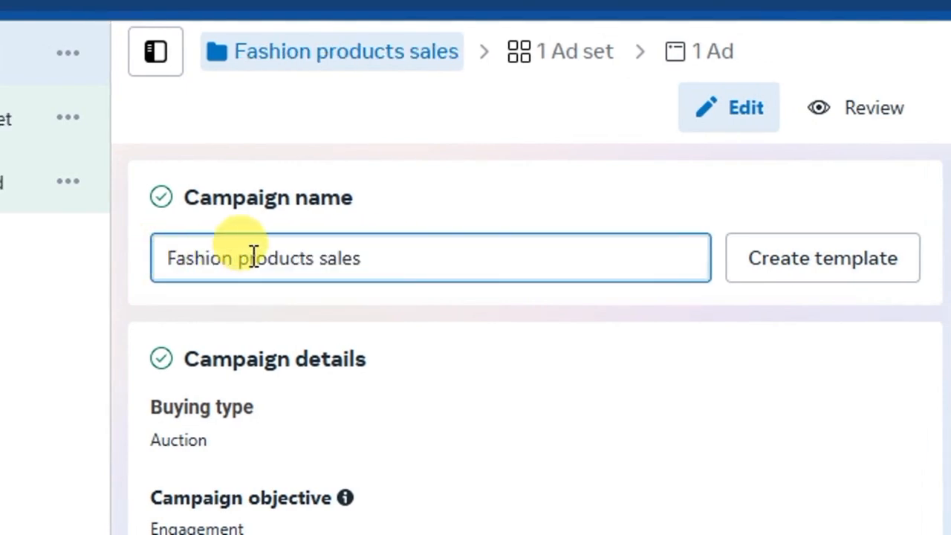
{"action": "left_click_drag", "start_coordinate": [384, 263], "coordinate": [170, 254]}
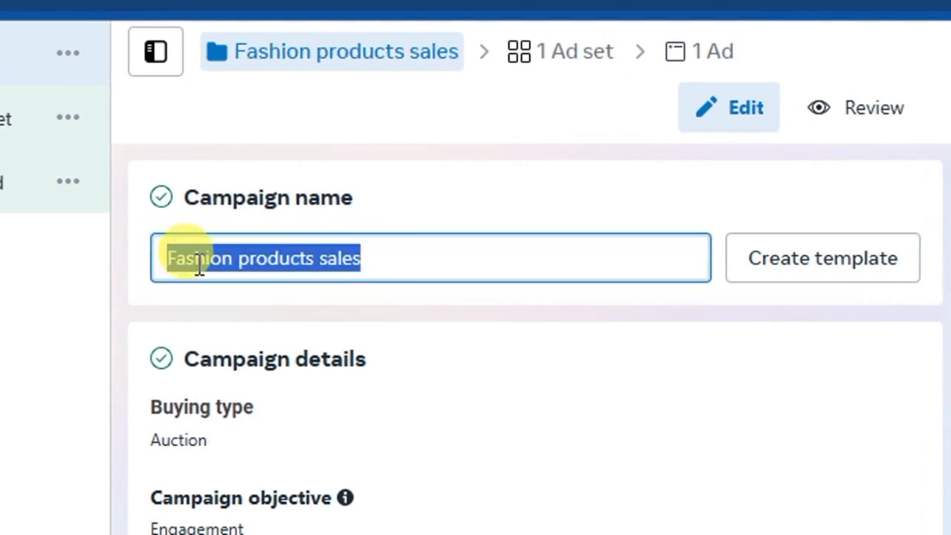
{"action": "right_click", "coordinate": [199, 257]}
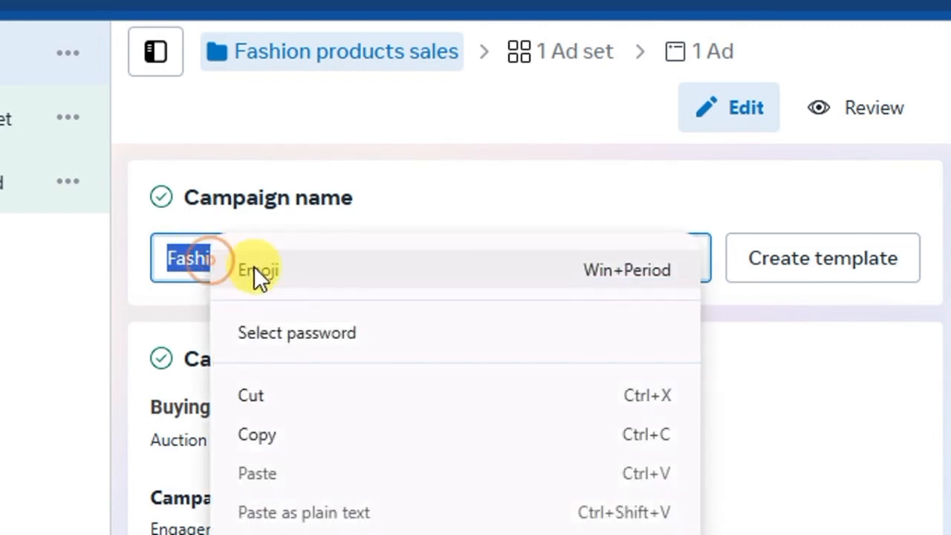
{"action": "left_click", "coordinate": [263, 437]}
{"action": "left_click", "coordinate": [375, 271]}
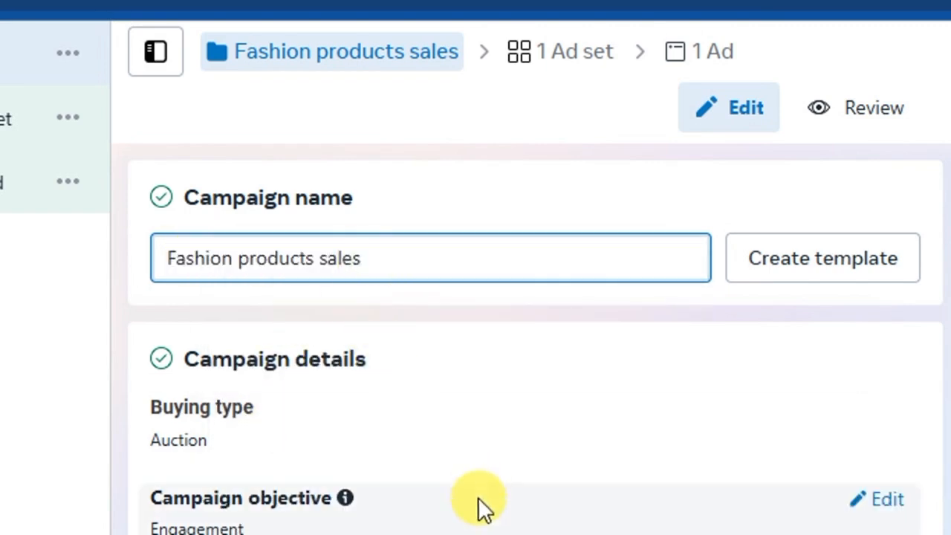
Set the campaign's daily budget to 3000 NGN
{"action": "scroll", "coordinate": [446, 476], "scroll_direction": "down", "scroll_amount": 2}
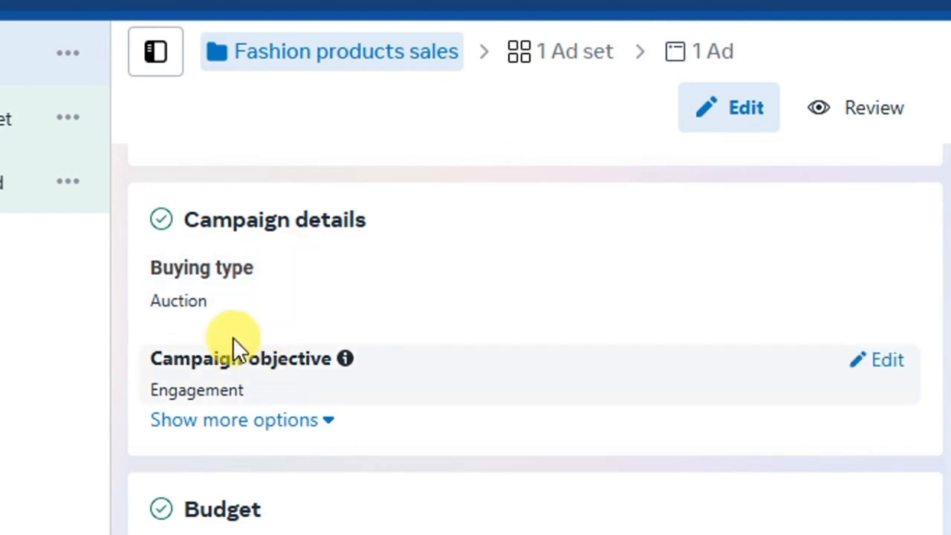
{"action": "scroll", "coordinate": [320, 442], "scroll_direction": "down", "scroll_amount": 1}
{"action": "scroll", "coordinate": [357, 438], "scroll_direction": "down", "scroll_amount": 2}
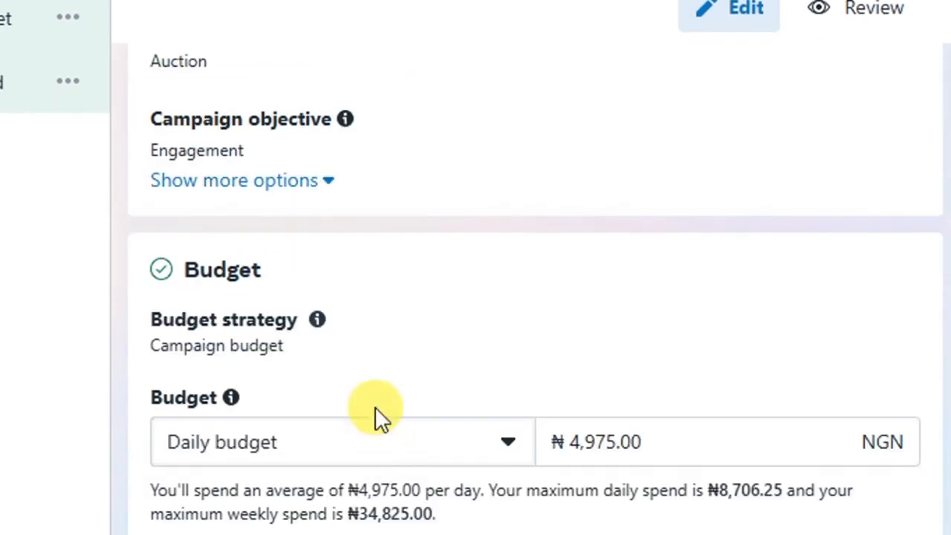
{"action": "scroll", "coordinate": [340, 446], "scroll_direction": "down", "scroll_amount": 2}
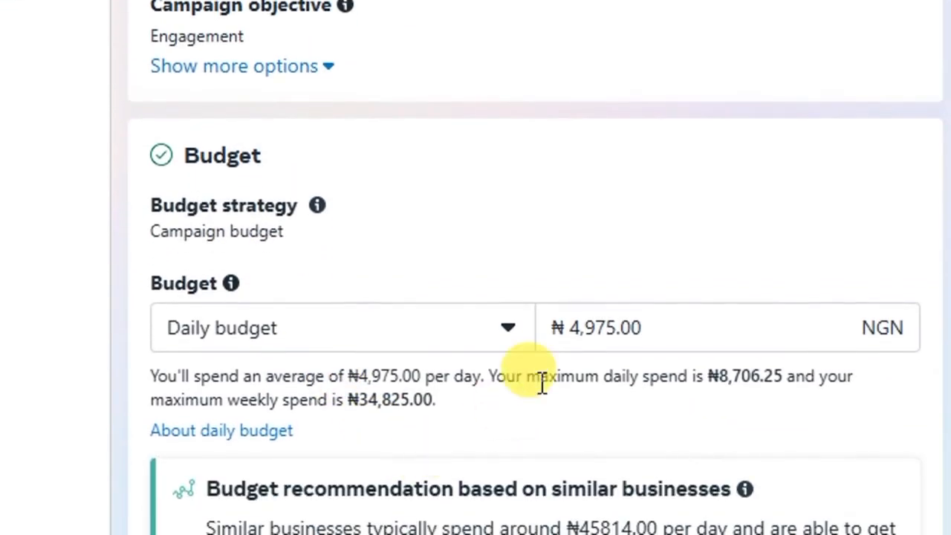
{"action": "scroll", "coordinate": [520, 335], "scroll_direction": "down", "scroll_amount": 1}
{"action": "scroll", "coordinate": [569, 56], "scroll_direction": "up", "scroll_amount": 2}
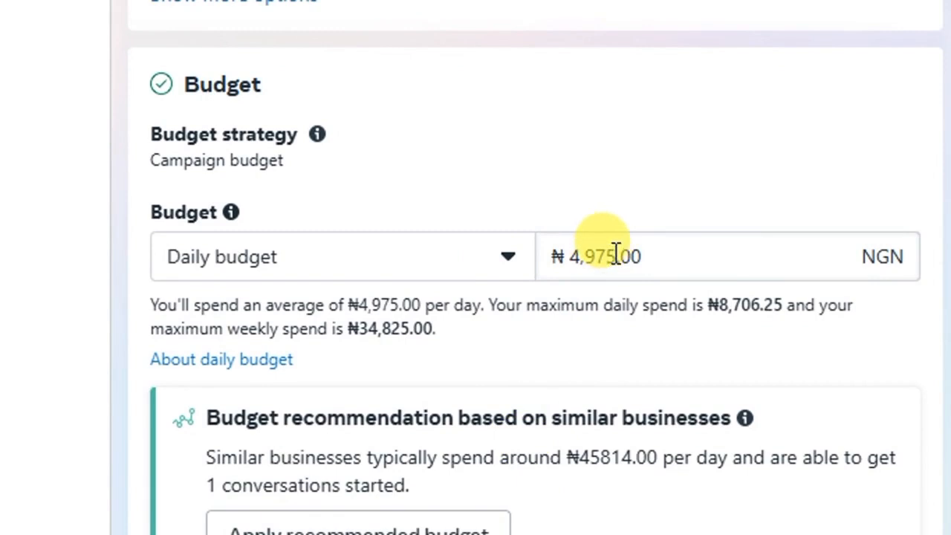
{"action": "left_click_drag", "start_coordinate": [616, 257], "coordinate": [576, 257]}
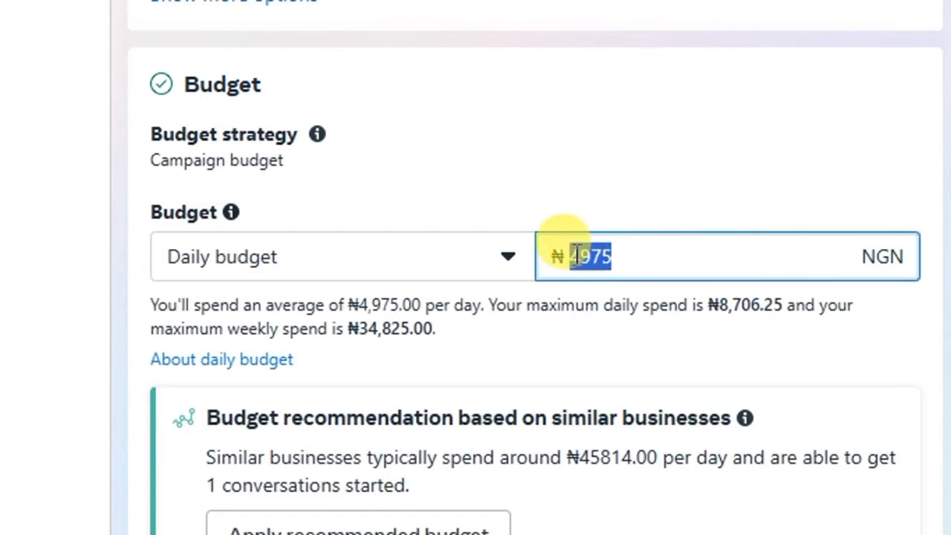
{"action": "type", "text": "3000"}
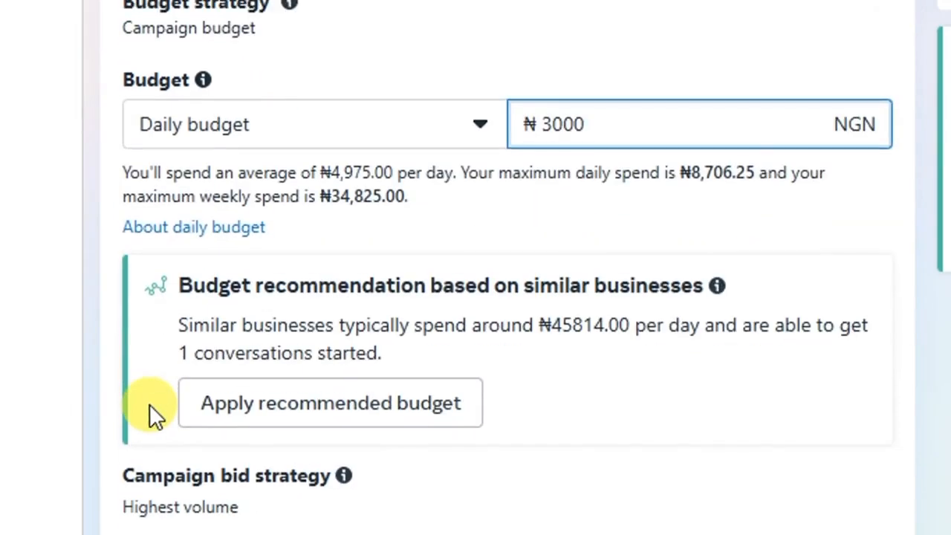
Review the bid strategy, scheduling, A/B test and special ad category settings, and continue to the ad set
{"action": "scroll", "coordinate": [152, 413], "scroll_direction": "down", "scroll_amount": 4}
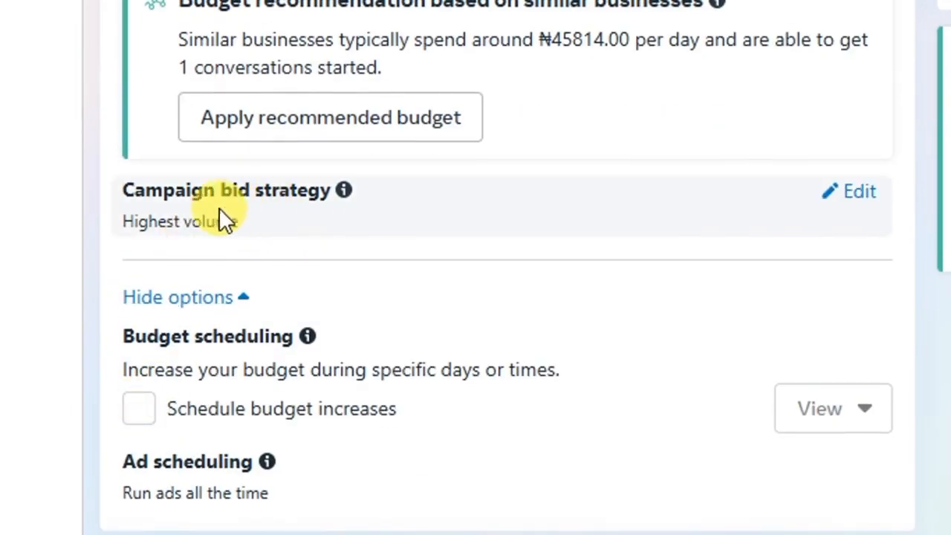
{"action": "scroll", "coordinate": [297, 327], "scroll_direction": "down", "scroll_amount": 7}
{"action": "scroll", "coordinate": [319, 346], "scroll_direction": "up", "scroll_amount": 4}
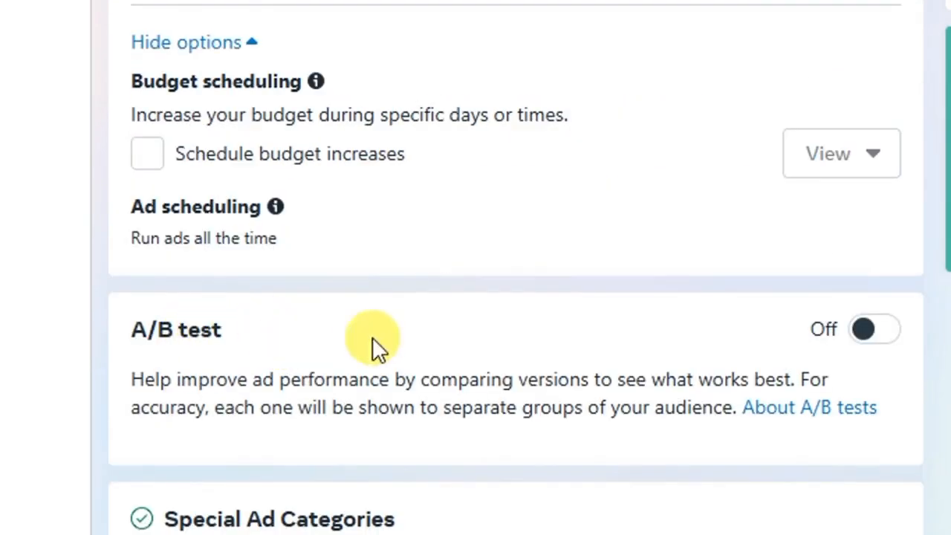
{"action": "scroll", "coordinate": [344, 348], "scroll_direction": "down", "scroll_amount": 4}
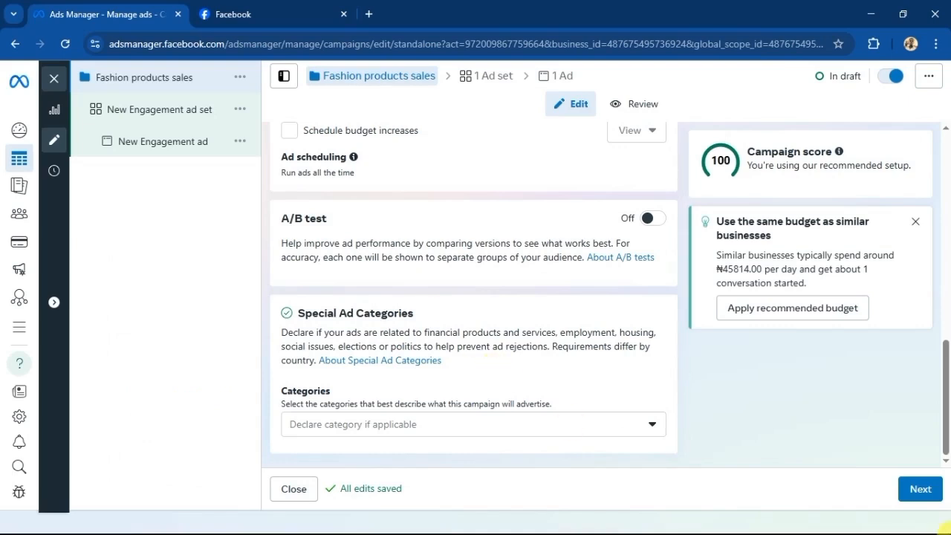
{"action": "left_click", "coordinate": [919, 492]}
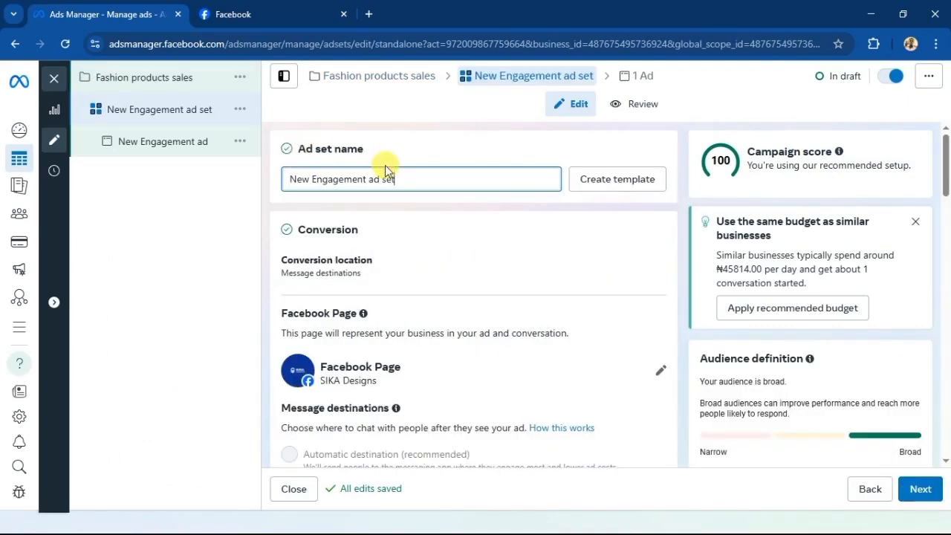
Rename the ad set as "Fashion products sales" using the copied campaign name
{"action": "left_click_drag", "start_coordinate": [400, 180], "coordinate": [272, 183]}
{"action": "right_click", "coordinate": [331, 181]}
{"action": "left_click", "coordinate": [355, 285]}
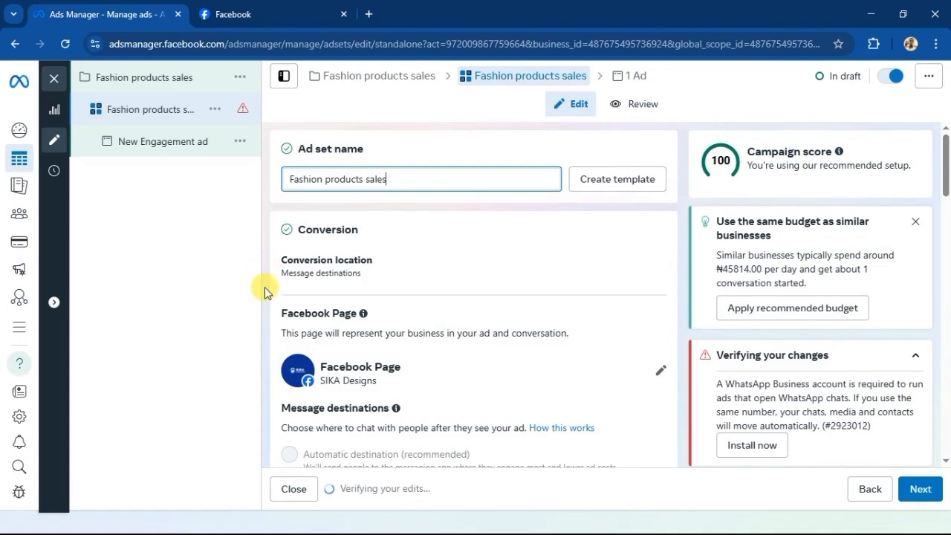
Examine the ad set's conversion location, Facebook Page and message destination settings
{"action": "scroll", "coordinate": [265, 290], "scroll_direction": "down", "scroll_amount": 1}
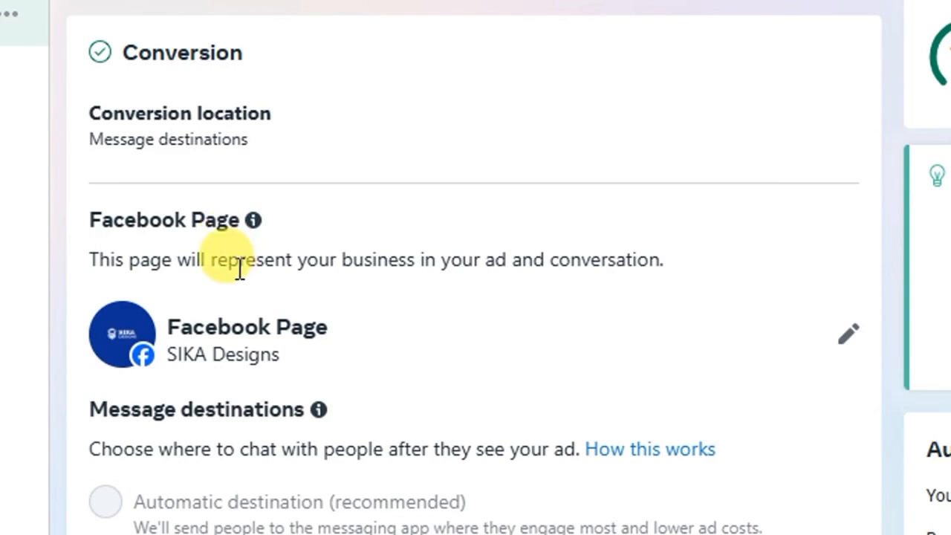
{"action": "scroll", "coordinate": [248, 272], "scroll_direction": "down", "scroll_amount": 2}
{"action": "scroll", "coordinate": [248, 275], "scroll_direction": "up", "scroll_amount": 2}
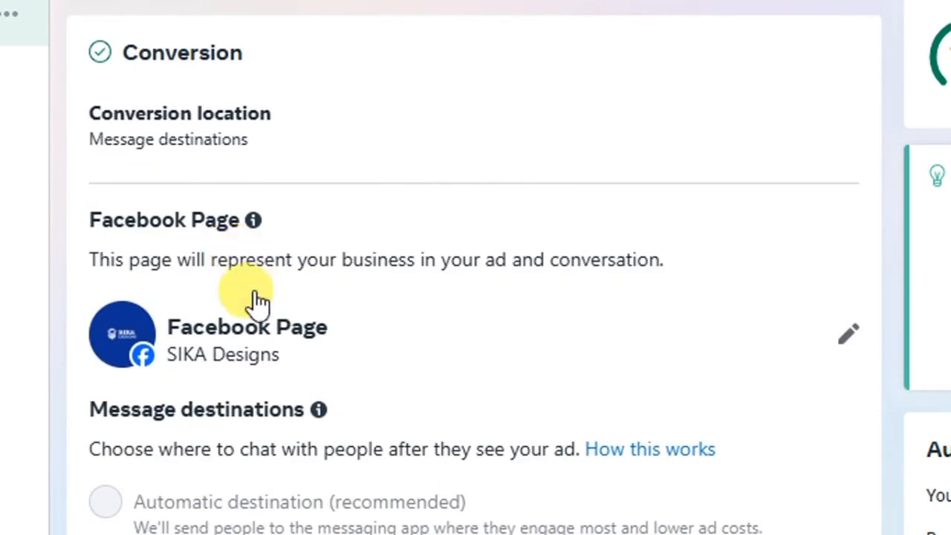
{"action": "scroll", "coordinate": [254, 301], "scroll_direction": "down", "scroll_amount": 4}
{"action": "scroll", "coordinate": [255, 301], "scroll_direction": "up", "scroll_amount": 5}
{"action": "scroll", "coordinate": [278, 272], "scroll_direction": "up", "scroll_amount": 1}
{"action": "scroll", "coordinate": [250, 308], "scroll_direction": "down", "scroll_amount": 4}
{"action": "scroll", "coordinate": [194, 146], "scroll_direction": "up", "scroll_amount": 2}
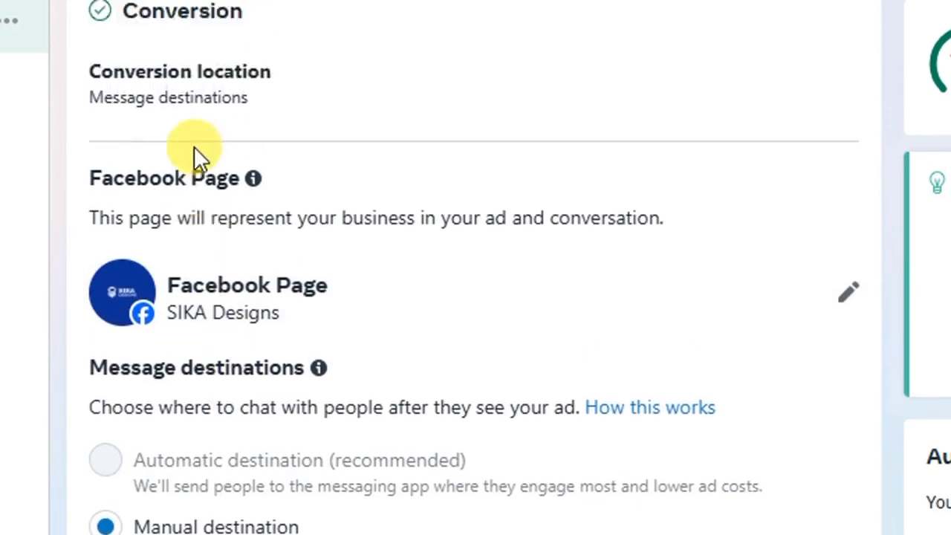
{"action": "scroll", "coordinate": [215, 255], "scroll_direction": "down", "scroll_amount": 2}
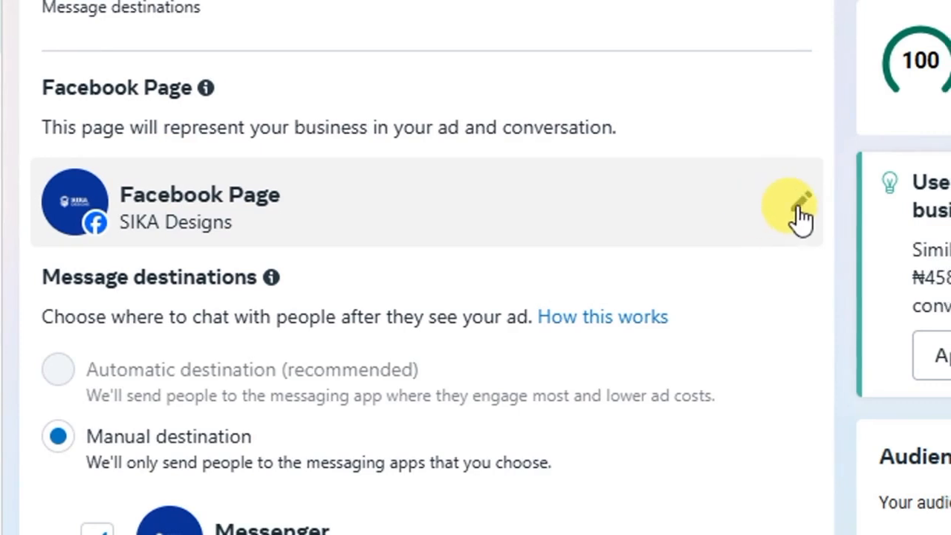
Change the Facebook Page that represents the business in the ad set to SIKA Creative
{"action": "left_click", "coordinate": [800, 216]}
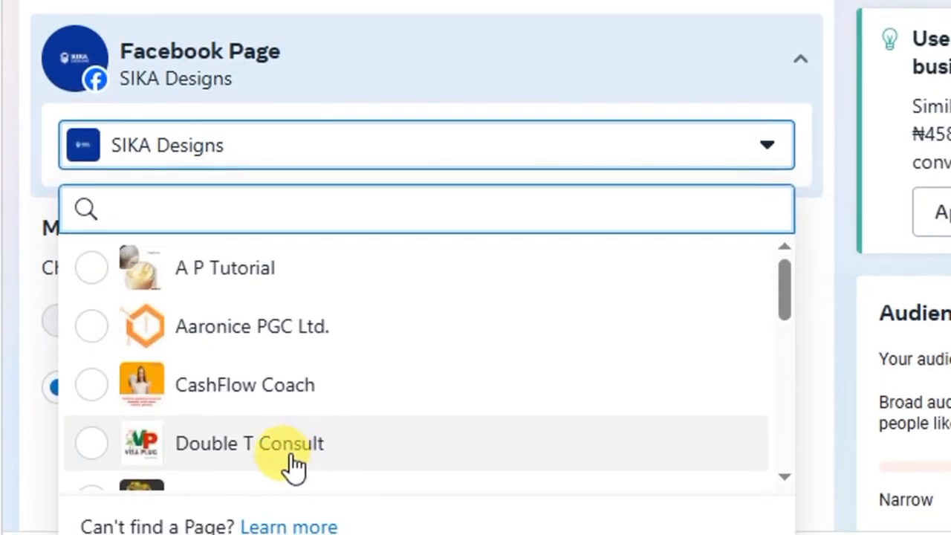
{"action": "scroll", "coordinate": [298, 396], "scroll_direction": "down", "scroll_amount": 5}
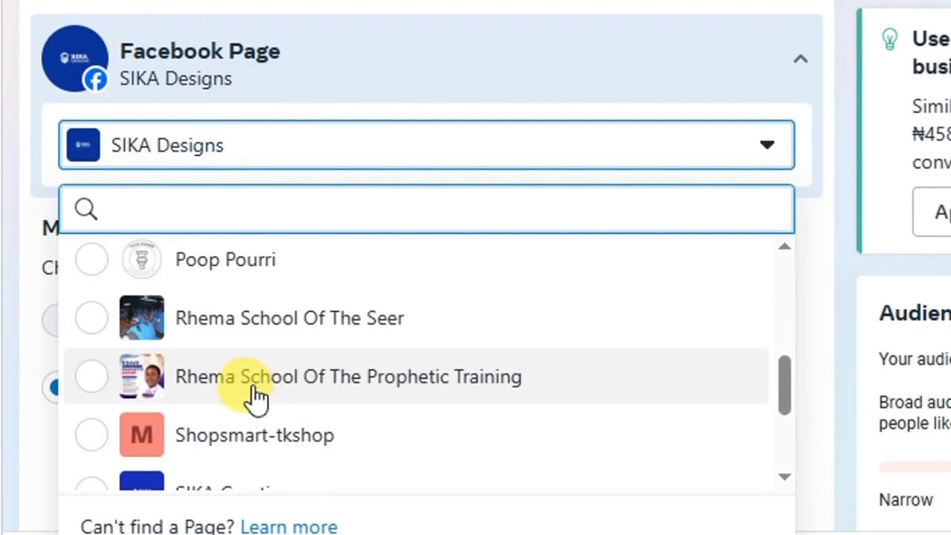
{"action": "scroll", "coordinate": [256, 398], "scroll_direction": "down", "scroll_amount": 3}
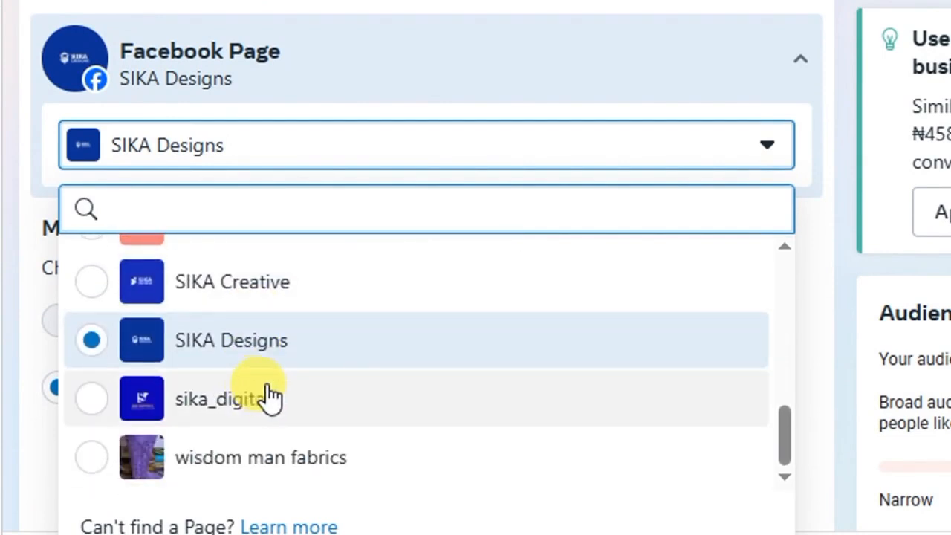
{"action": "scroll", "coordinate": [256, 409], "scroll_direction": "up", "scroll_amount": 2}
{"action": "scroll", "coordinate": [245, 397], "scroll_direction": "down", "scroll_amount": 2}
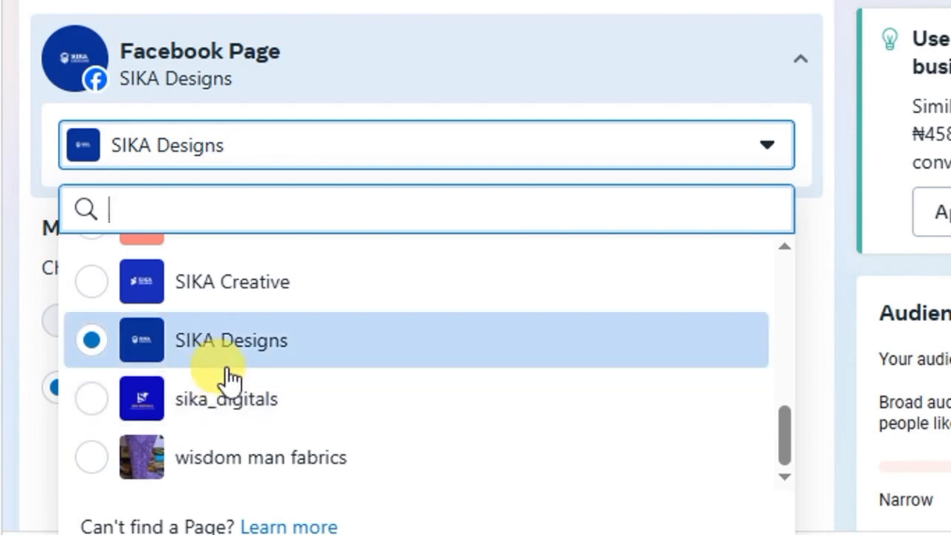
{"action": "scroll", "coordinate": [223, 386], "scroll_direction": "up", "scroll_amount": 2}
{"action": "scroll", "coordinate": [177, 391], "scroll_direction": "down", "scroll_amount": 2}
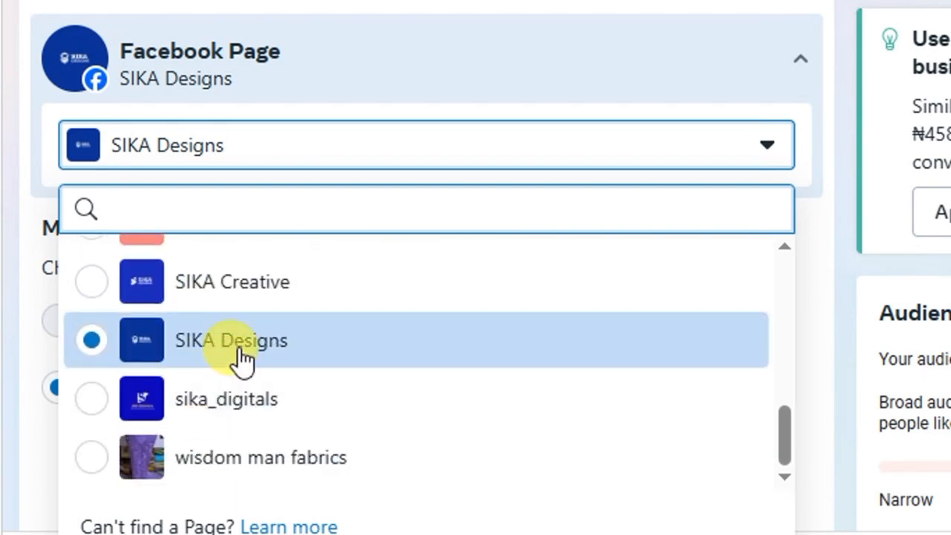
{"action": "scroll", "coordinate": [228, 357], "scroll_direction": "up", "scroll_amount": 2}
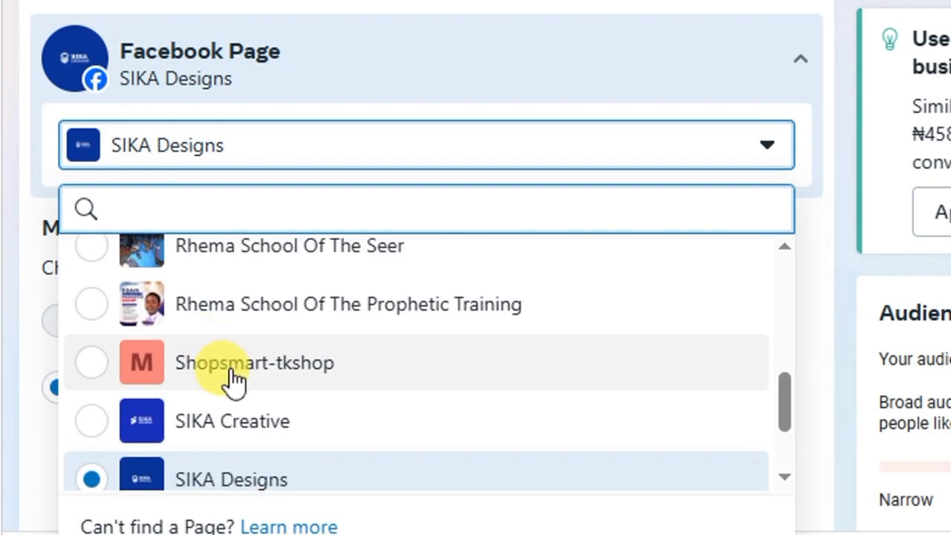
{"action": "scroll", "coordinate": [230, 382], "scroll_direction": "down", "scroll_amount": 2}
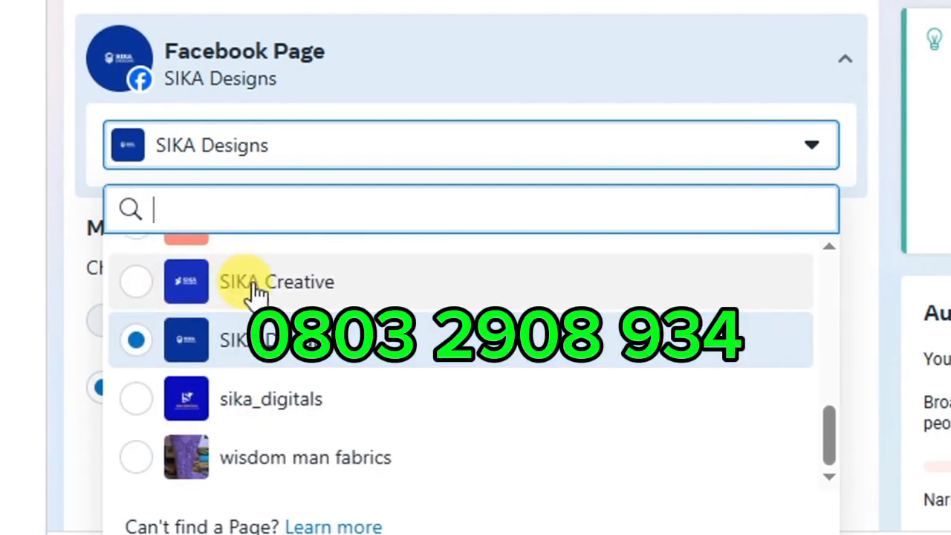
{"action": "left_click", "coordinate": [149, 301]}
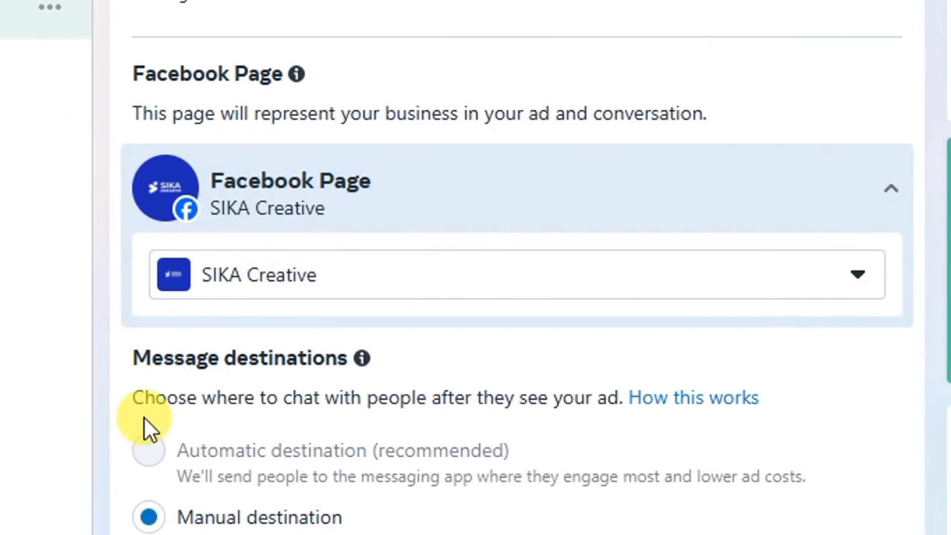
Choose WhatsApp as a manual message destination for the ad set and deselect Messenger
{"action": "scroll", "coordinate": [141, 436], "scroll_direction": "down", "scroll_amount": 2}
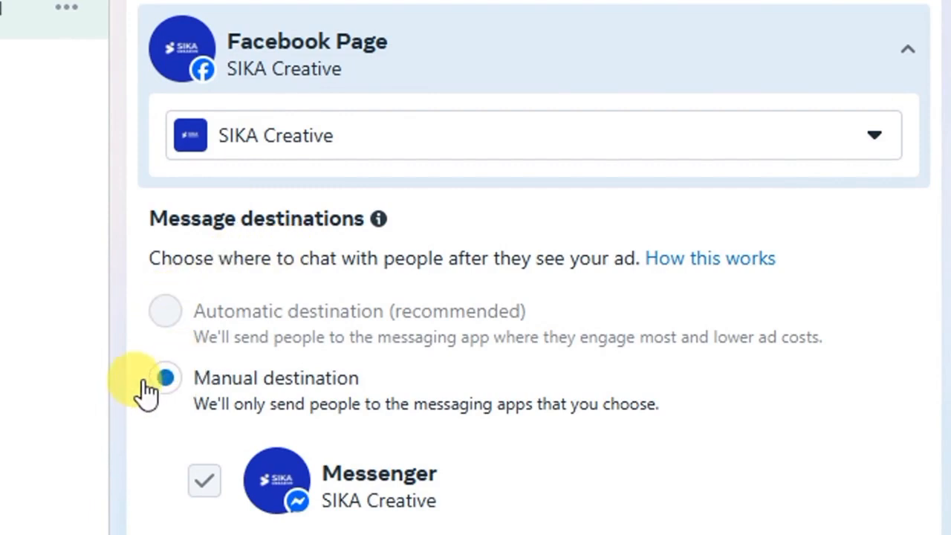
{"action": "scroll", "coordinate": [157, 439], "scroll_direction": "down", "scroll_amount": 2}
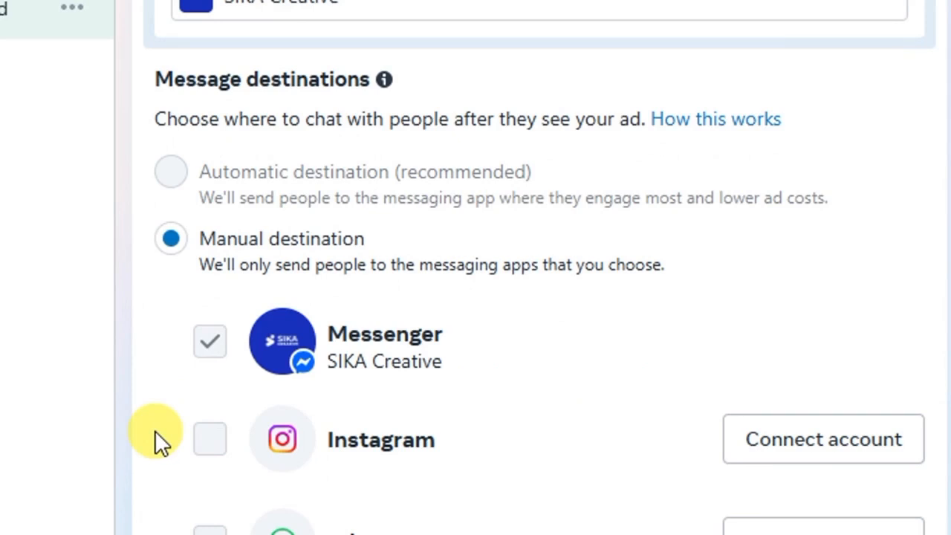
{"action": "scroll", "coordinate": [149, 414], "scroll_direction": "up", "scroll_amount": 2}
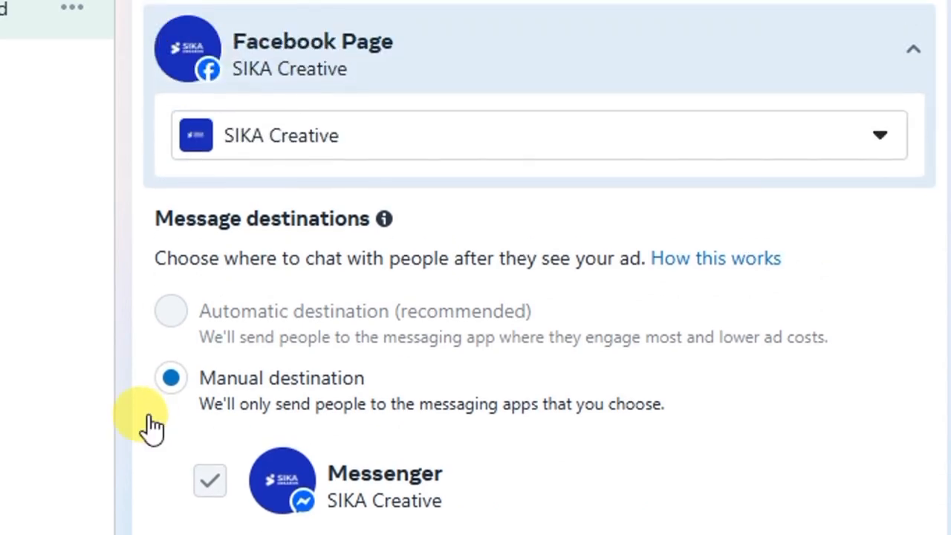
{"action": "scroll", "coordinate": [149, 414], "scroll_direction": "down", "scroll_amount": 2}
{"action": "scroll", "coordinate": [149, 413], "scroll_direction": "down", "scroll_amount": 2}
{"action": "scroll", "coordinate": [149, 413], "scroll_direction": "up", "scroll_amount": 2}
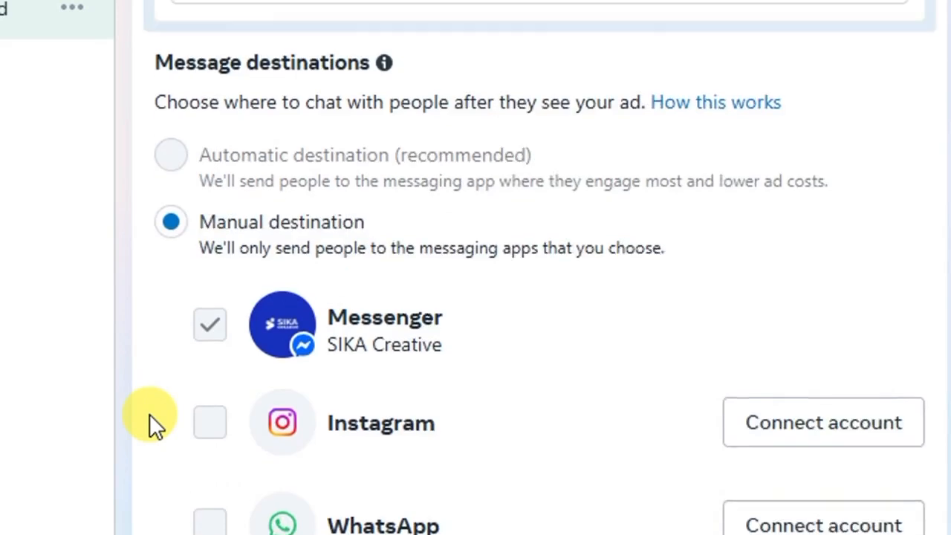
{"action": "scroll", "coordinate": [151, 414], "scroll_direction": "down", "scroll_amount": 2}
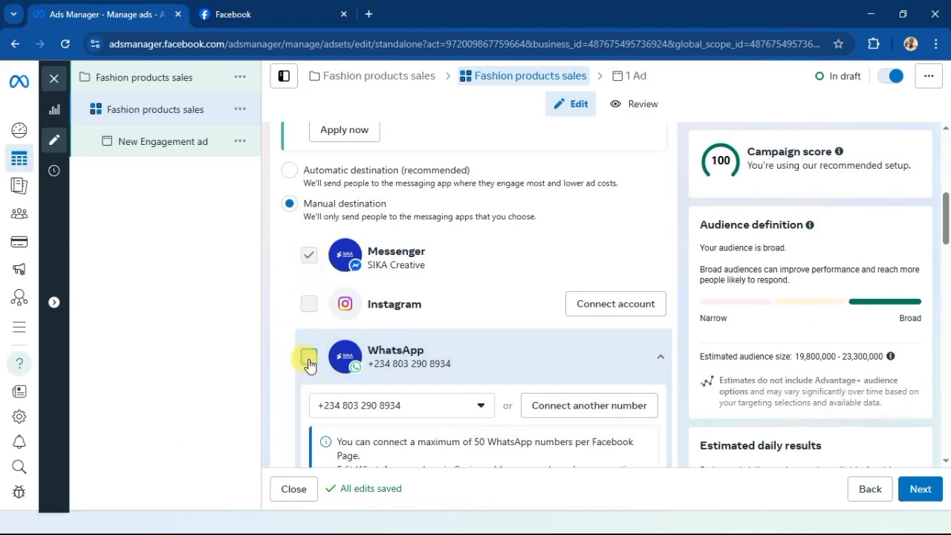
{"action": "left_click", "coordinate": [309, 360]}
{"action": "left_click", "coordinate": [308, 256]}
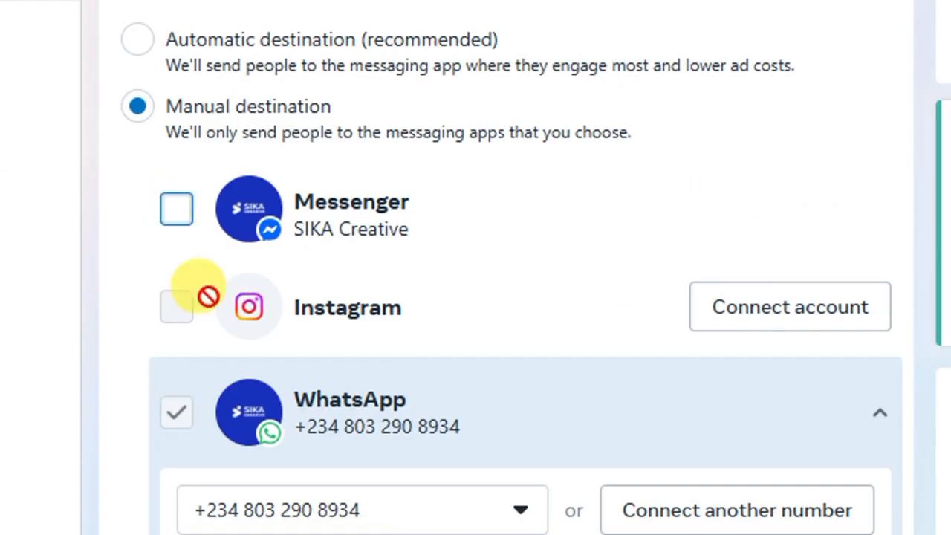
Review the ad set's WhatsApp number, performance goal, cost per result goal, budget and schedule settings
{"action": "scroll", "coordinate": [202, 455], "scroll_direction": "down", "scroll_amount": 5}
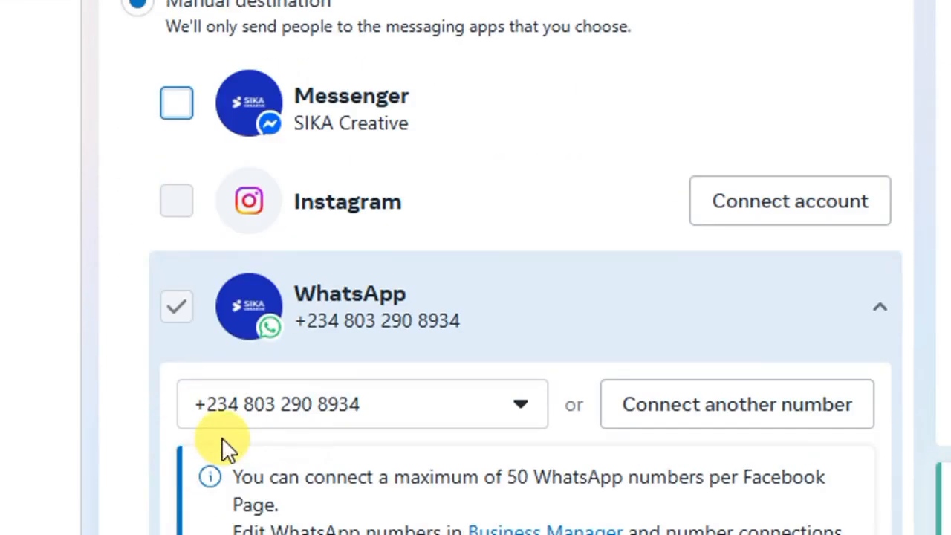
{"action": "scroll", "coordinate": [145, 406], "scroll_direction": "down", "scroll_amount": 8}
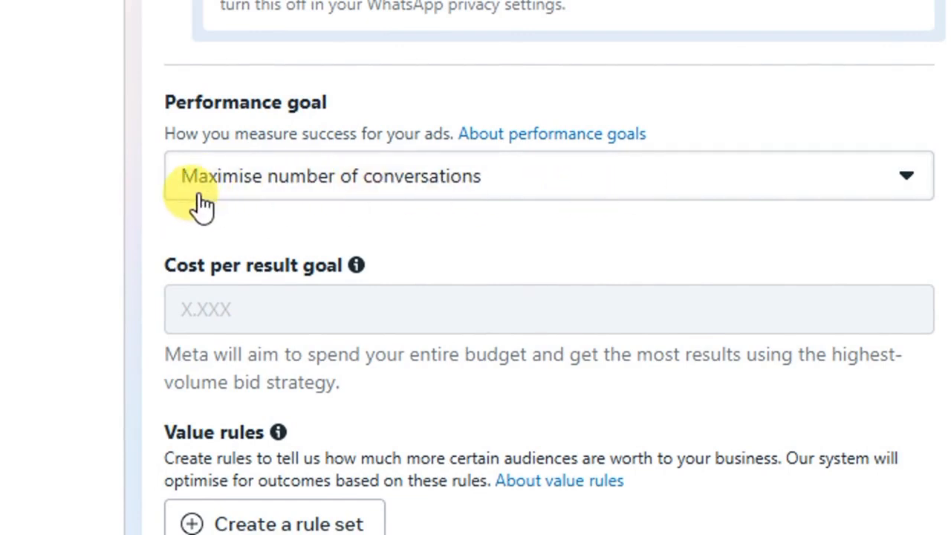
{"action": "scroll", "coordinate": [145, 201], "scroll_direction": "down", "scroll_amount": 2}
{"action": "scroll", "coordinate": [144, 219], "scroll_direction": "up", "scroll_amount": 2}
{"action": "scroll", "coordinate": [144, 219], "scroll_direction": "down", "scroll_amount": 8}
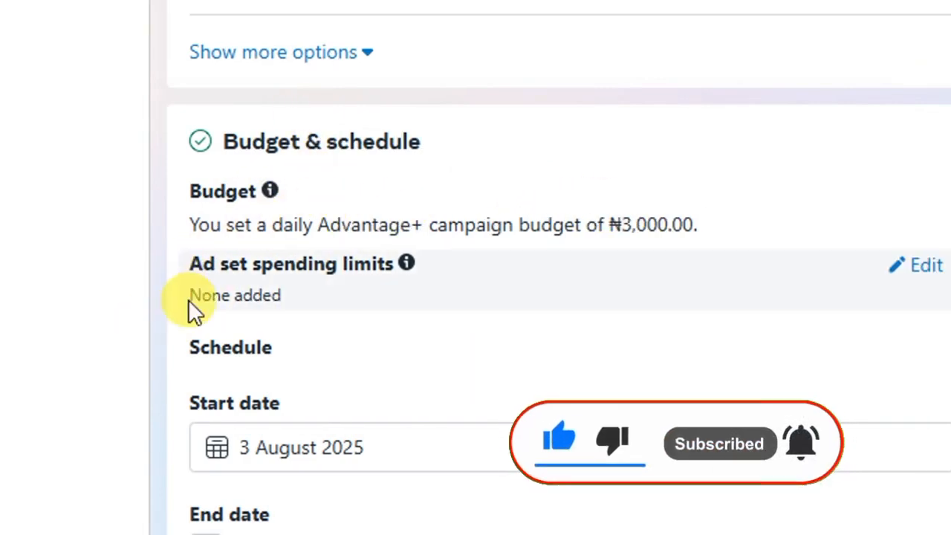
{"action": "scroll", "coordinate": [187, 305], "scroll_direction": "down", "scroll_amount": 2}
{"action": "scroll", "coordinate": [186, 270], "scroll_direction": "down", "scroll_amount": 2}
{"action": "scroll", "coordinate": [246, 165], "scroll_direction": "up", "scroll_amount": 2}
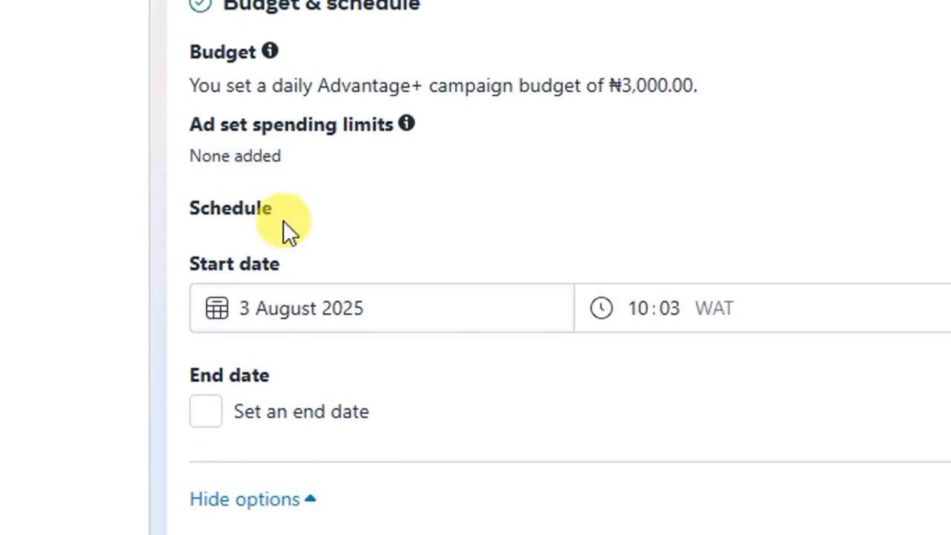
Enable an end date for the ad set and set it to 8 August 2025 at 23:00
{"action": "scroll", "coordinate": [194, 332], "scroll_direction": "down", "scroll_amount": 2}
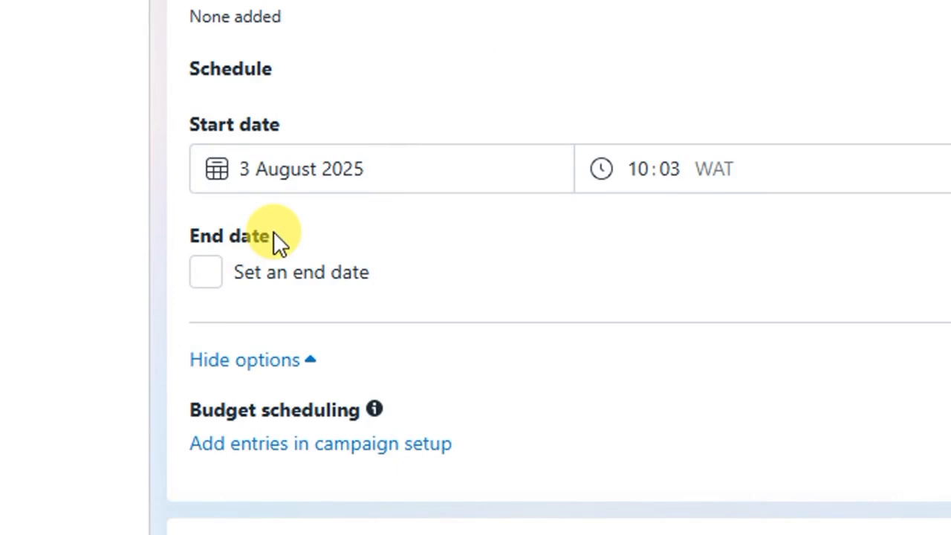
{"action": "left_click", "coordinate": [204, 279]}
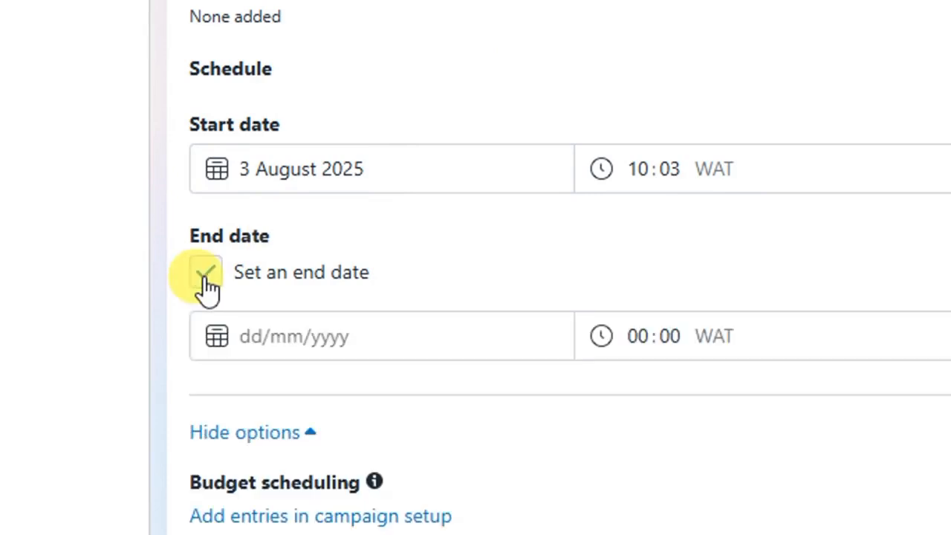
{"action": "left_click", "coordinate": [291, 338]}
{"action": "type", "text": "8/8/2025"}
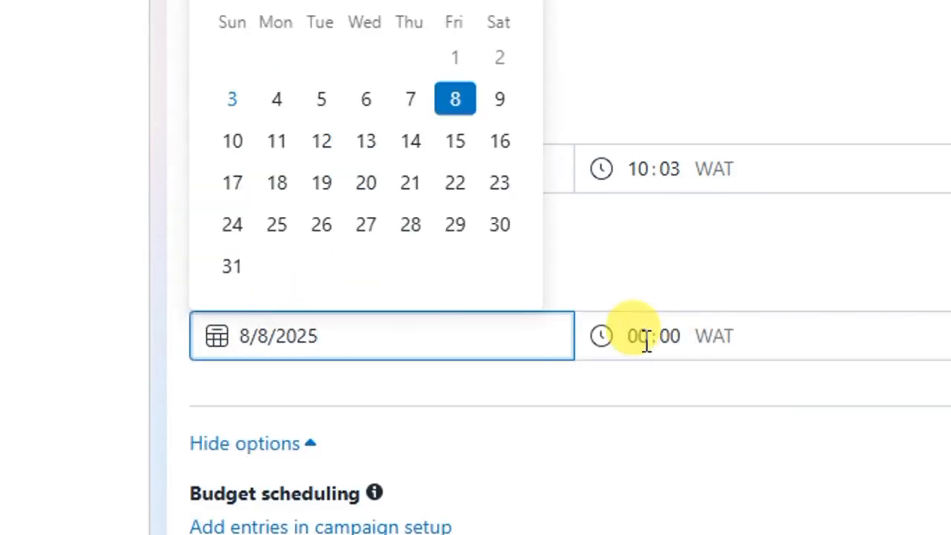
{"action": "left_click", "coordinate": [639, 339]}
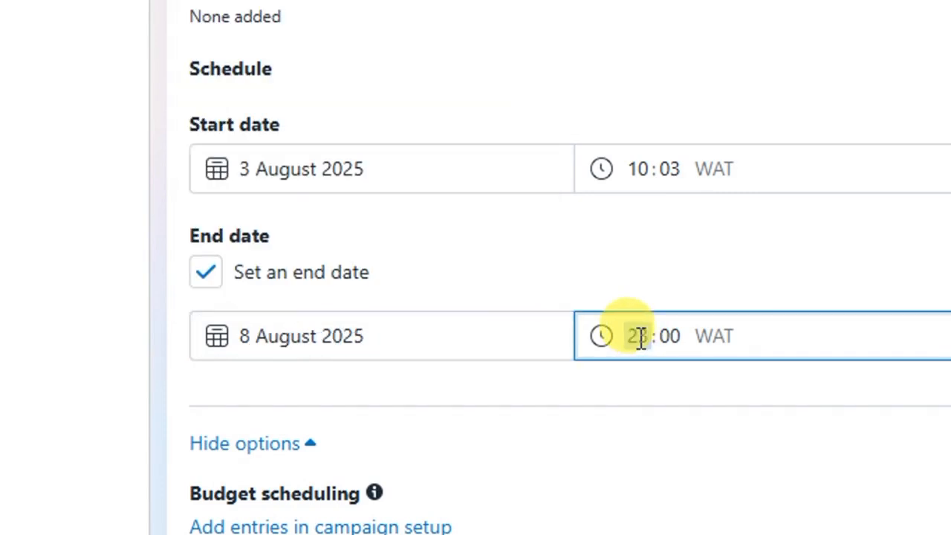
Examine the ad set's audience section, including saved audiences, location controls and the suggested age and gender
{"action": "scroll", "coordinate": [246, 417], "scroll_direction": "down", "scroll_amount": 5}
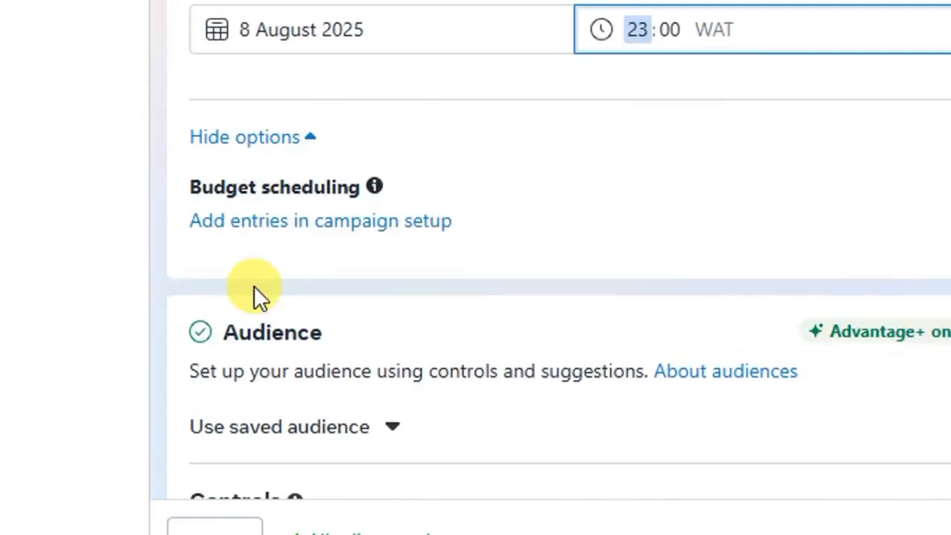
{"action": "scroll", "coordinate": [424, 291], "scroll_direction": "down", "scroll_amount": 4}
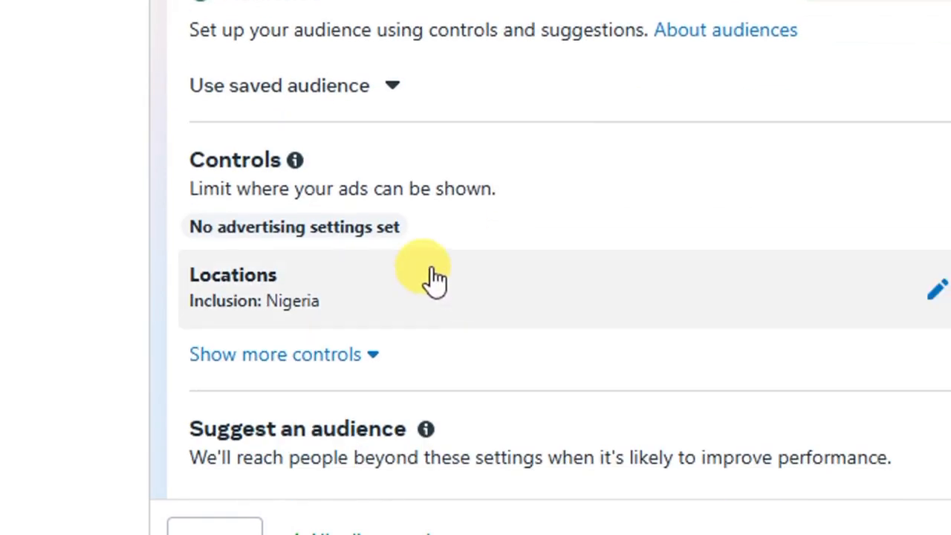
{"action": "scroll", "coordinate": [369, 225], "scroll_direction": "up", "scroll_amount": 2}
{"action": "scroll", "coordinate": [413, 264], "scroll_direction": "up", "scroll_amount": 2}
{"action": "scroll", "coordinate": [407, 257], "scroll_direction": "down", "scroll_amount": 2}
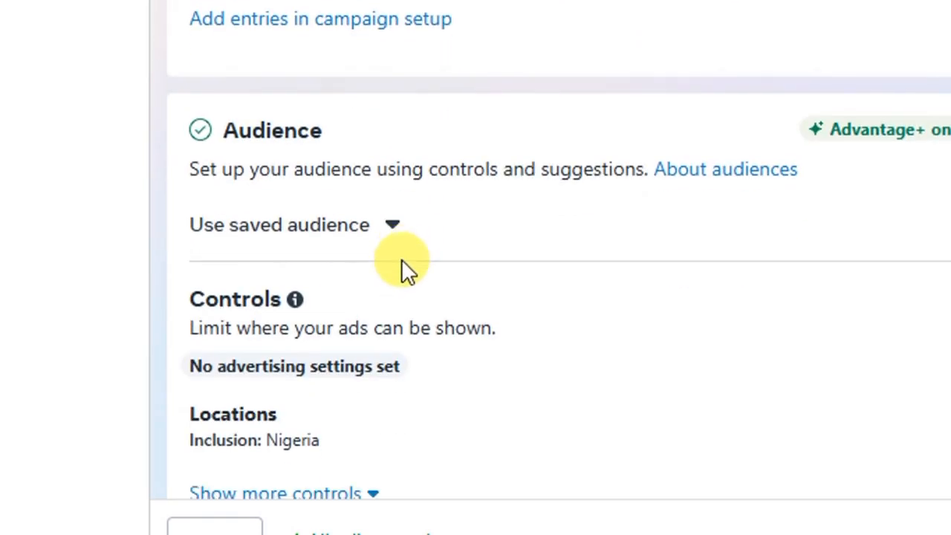
{"action": "scroll", "coordinate": [407, 268], "scroll_direction": "down", "scroll_amount": 2}
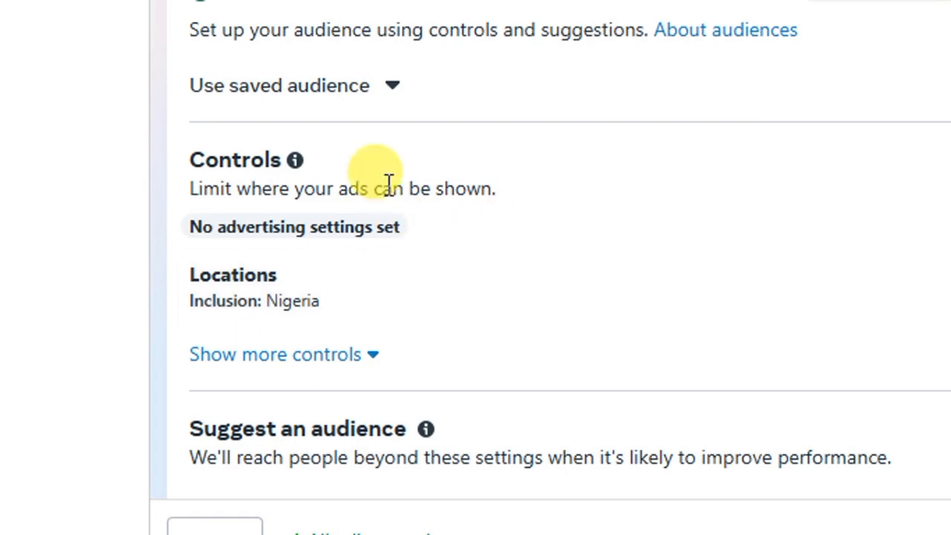
{"action": "scroll", "coordinate": [401, 256], "scroll_direction": "down", "scroll_amount": 2}
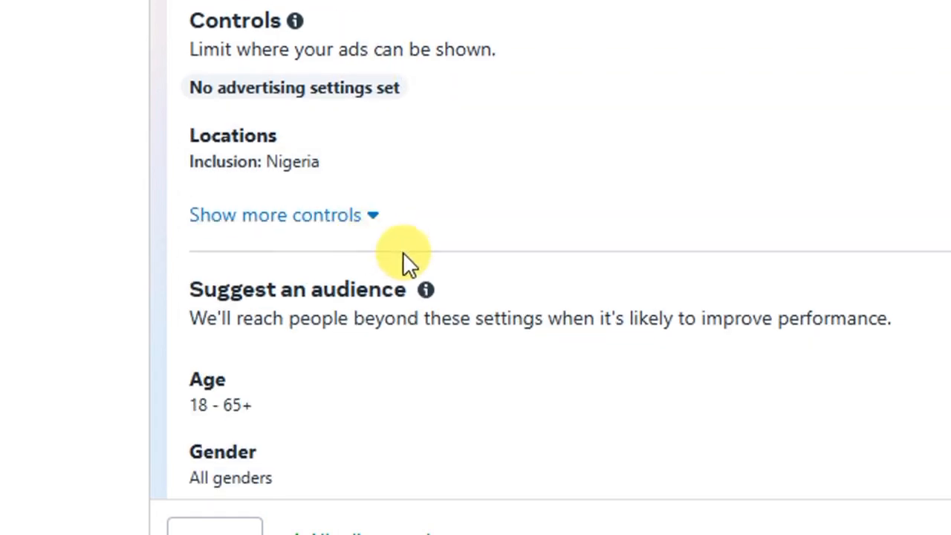
{"action": "scroll", "coordinate": [431, 282], "scroll_direction": "down", "scroll_amount": 5}
{"action": "scroll", "coordinate": [436, 300], "scroll_direction": "down", "scroll_amount": 4}
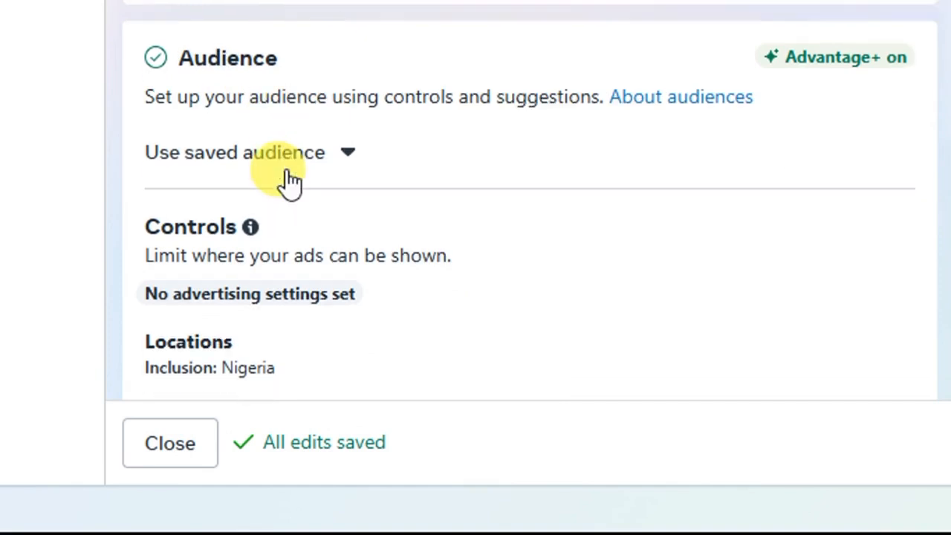
{"action": "scroll", "coordinate": [282, 183], "scroll_direction": "down", "scroll_amount": 2}
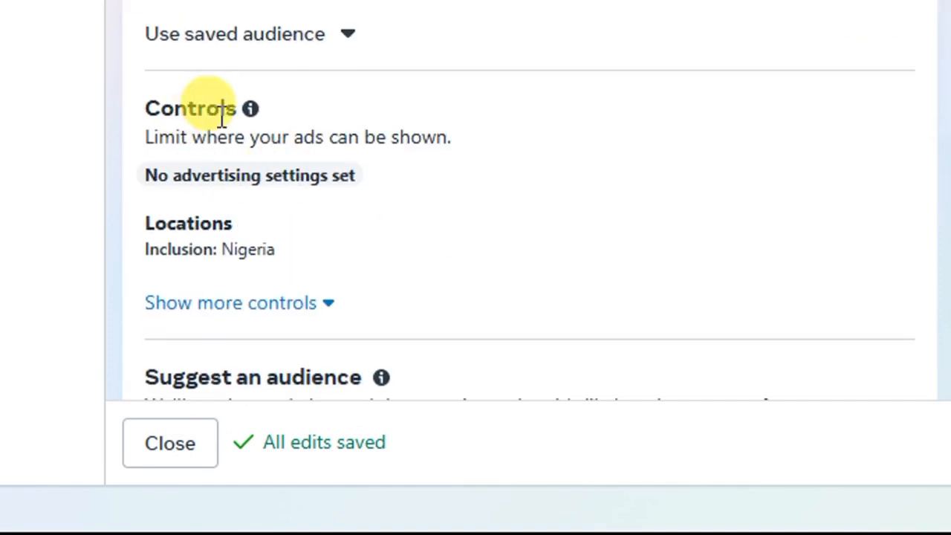
{"action": "scroll", "coordinate": [271, 170], "scroll_direction": "down", "scroll_amount": 2}
{"action": "scroll", "coordinate": [248, 149], "scroll_direction": "down", "scroll_amount": 2}
{"action": "scroll", "coordinate": [246, 153], "scroll_direction": "up", "scroll_amount": 2}
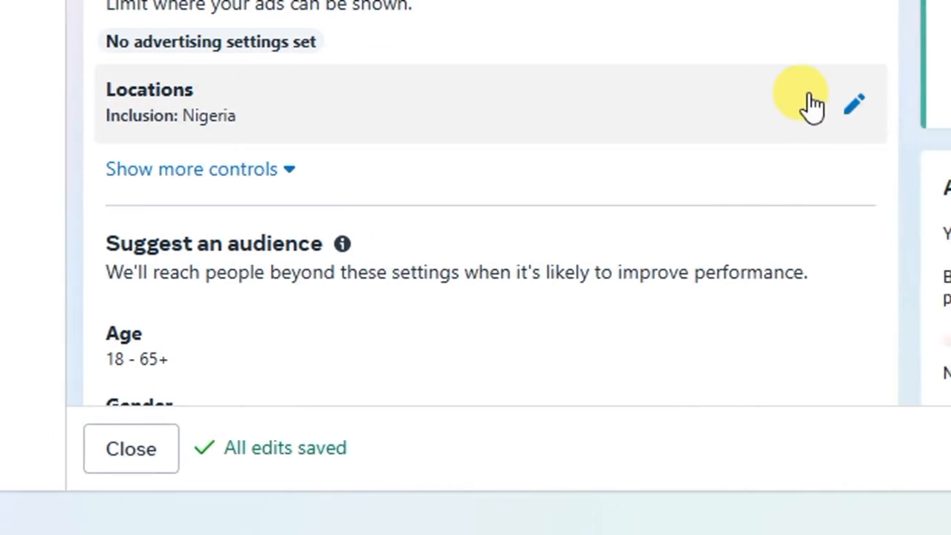
Include the cities Port Harcourt, Rivers State, and Lagos, Lagos State, in the audience locations in place of all Nigeria
{"action": "left_click", "coordinate": [808, 118]}
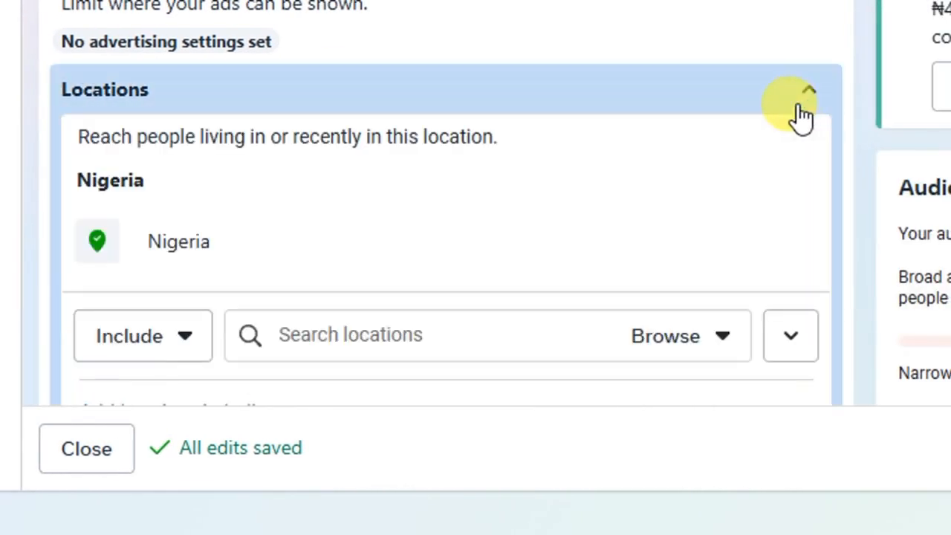
{"action": "scroll", "coordinate": [216, 223], "scroll_direction": "down", "scroll_amount": 2}
{"action": "mouse_move", "coordinate": [161, 101]}
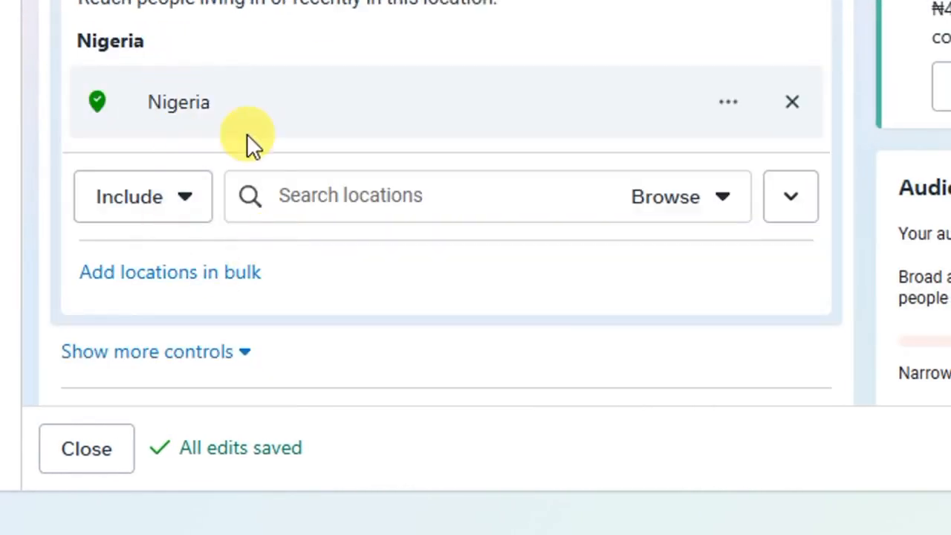
{"action": "left_click", "coordinate": [298, 195]}
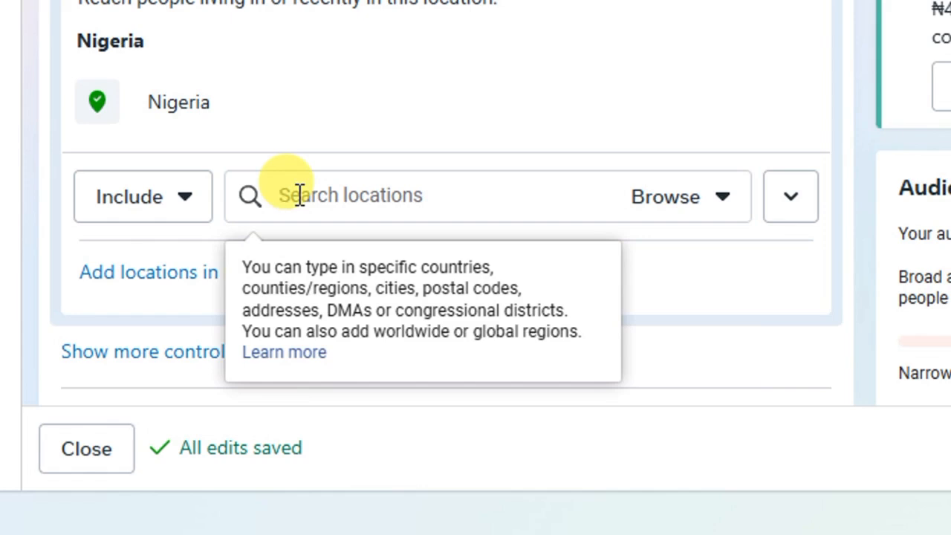
{"action": "type", "text": "Po"}
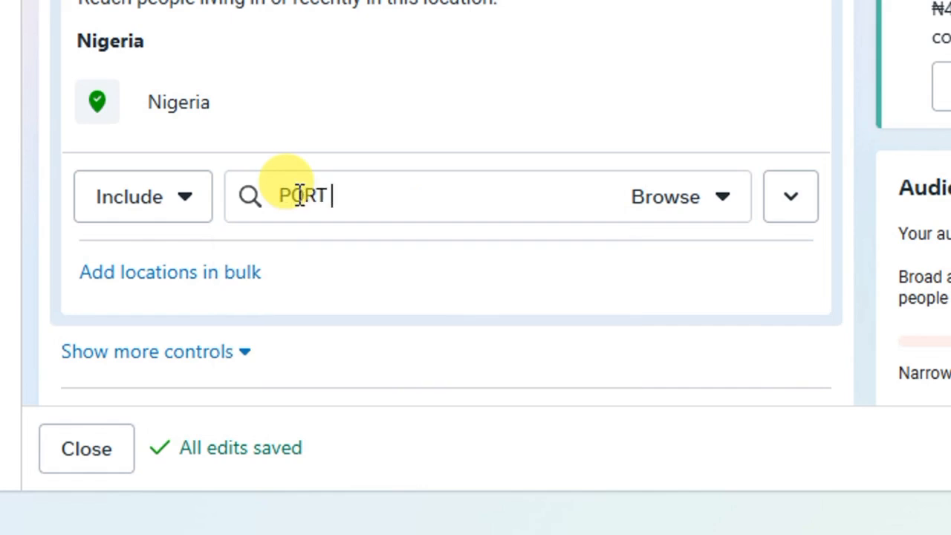
{"action": "left_click", "coordinate": [355, 254]}
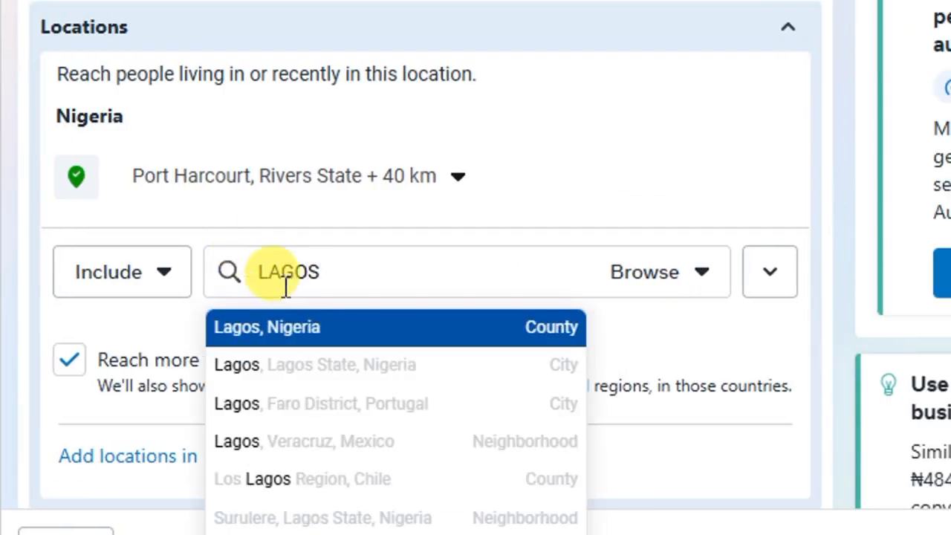
{"action": "left_click", "coordinate": [306, 368]}
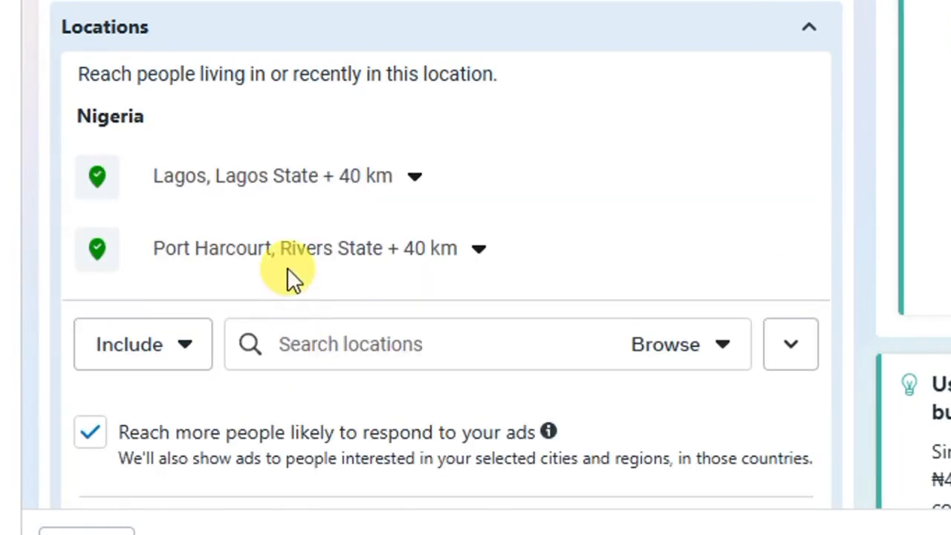
Include the cities Abuja, Federal Capital Territory, and Asaba, Delta State, in the audience locations
{"action": "left_click", "coordinate": [293, 343]}
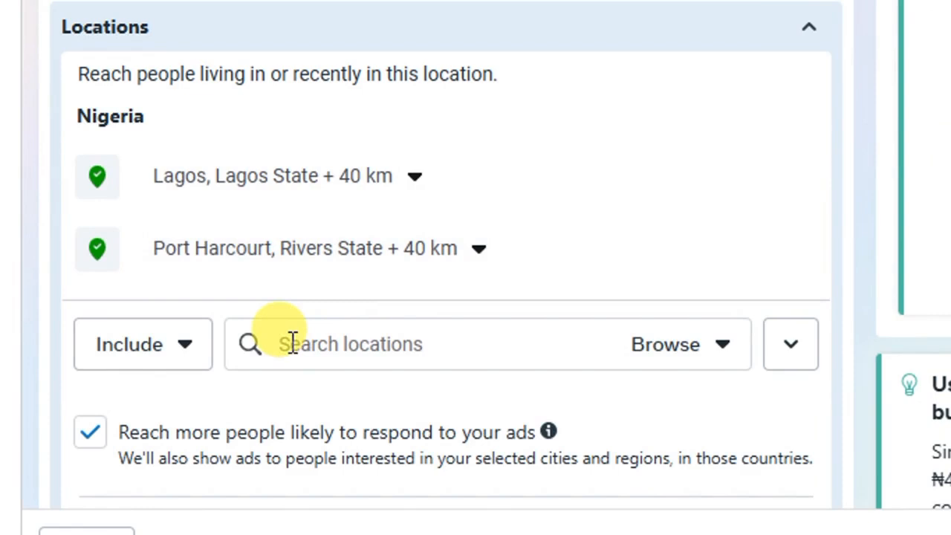
{"action": "type", "text": "A"}
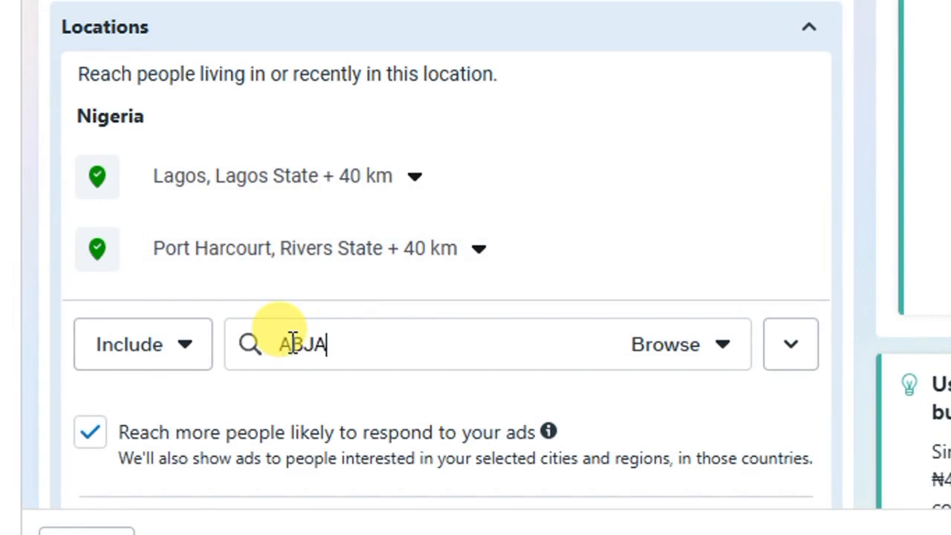
{"action": "type", "text": "BUJA"}
{"action": "left_click", "coordinate": [308, 394]}
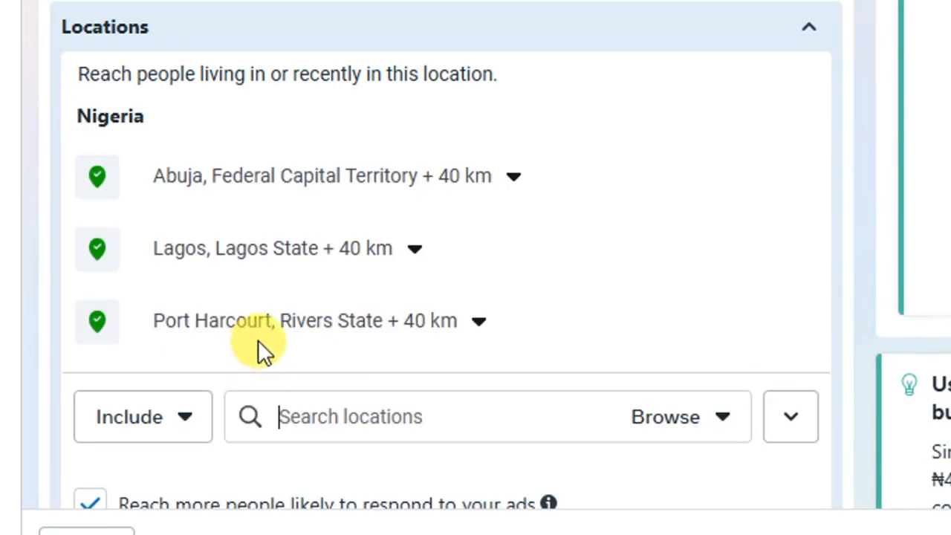
{"action": "left_click", "coordinate": [290, 416]}
{"action": "type", "text": "ASABA"}
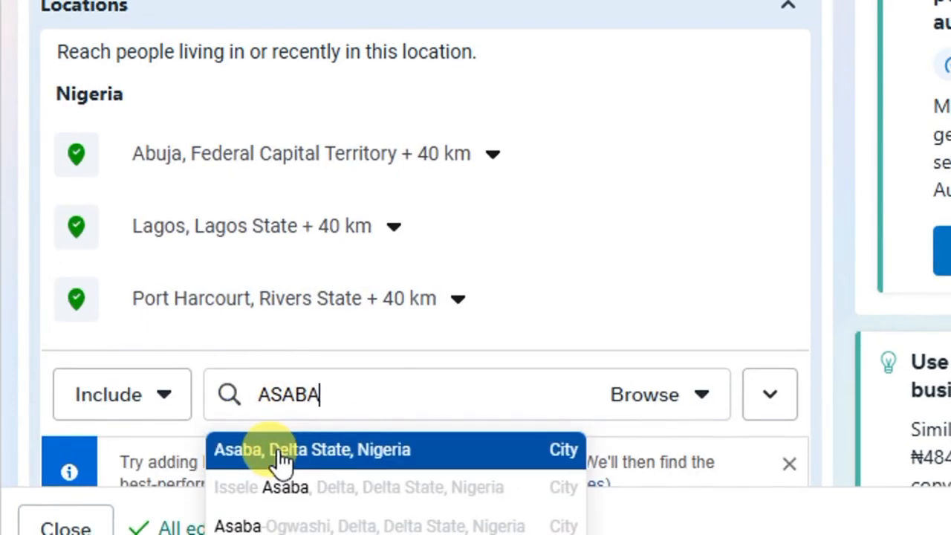
{"action": "left_click", "coordinate": [281, 450]}
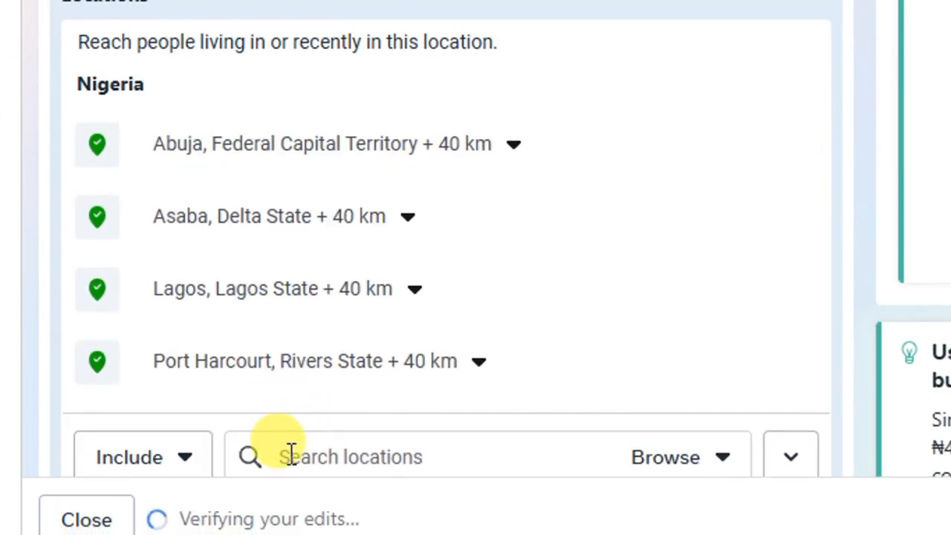
Include the cities Owerri, Imo State, Warri, Delta State, and Benin, Edo State, in the audience locations
{"action": "type", "text": "OWERRI"}
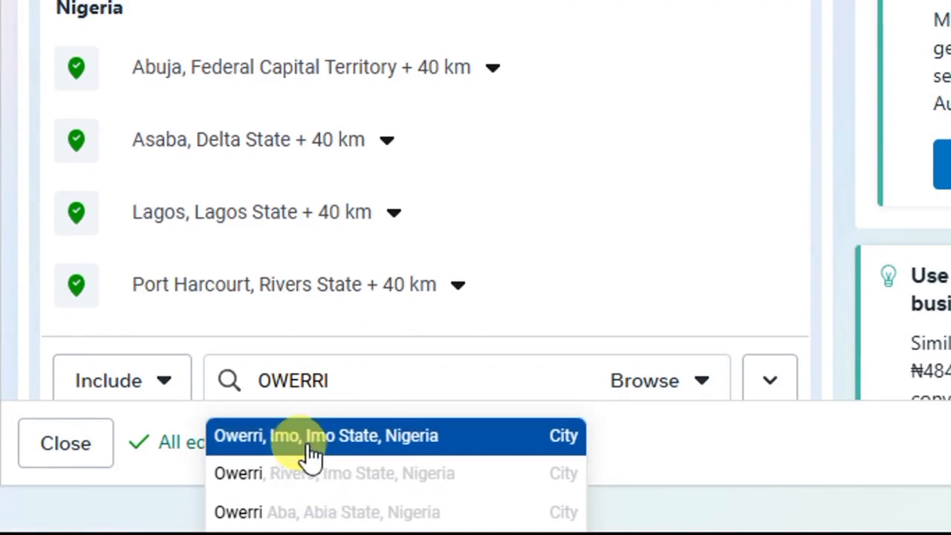
{"action": "left_click", "coordinate": [301, 446]}
{"action": "type", "text": "WARRI"}
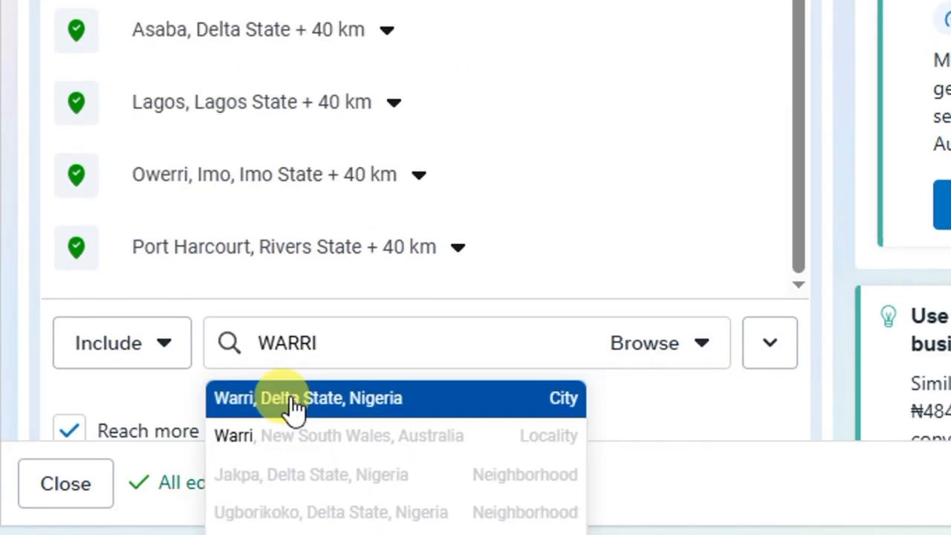
{"action": "left_click", "coordinate": [296, 405]}
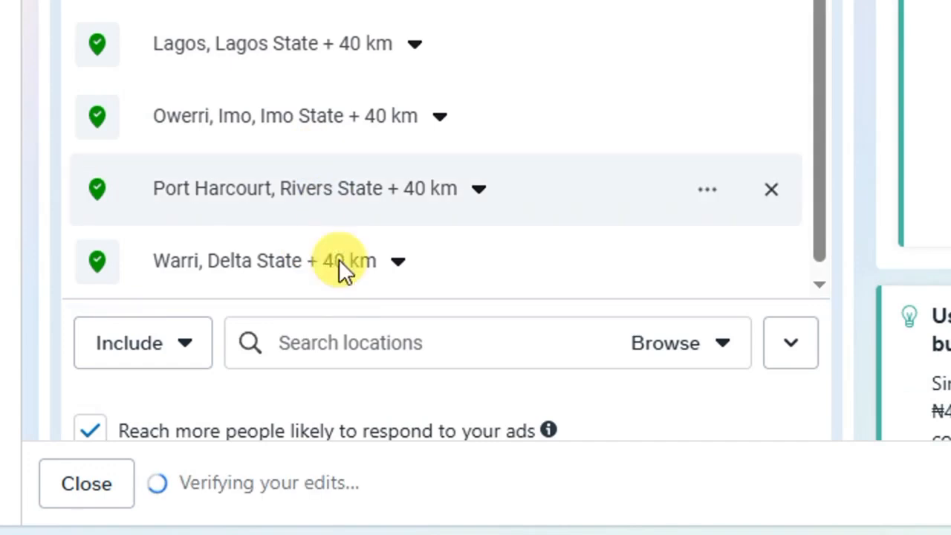
{"action": "type", "text": "ENIN"}
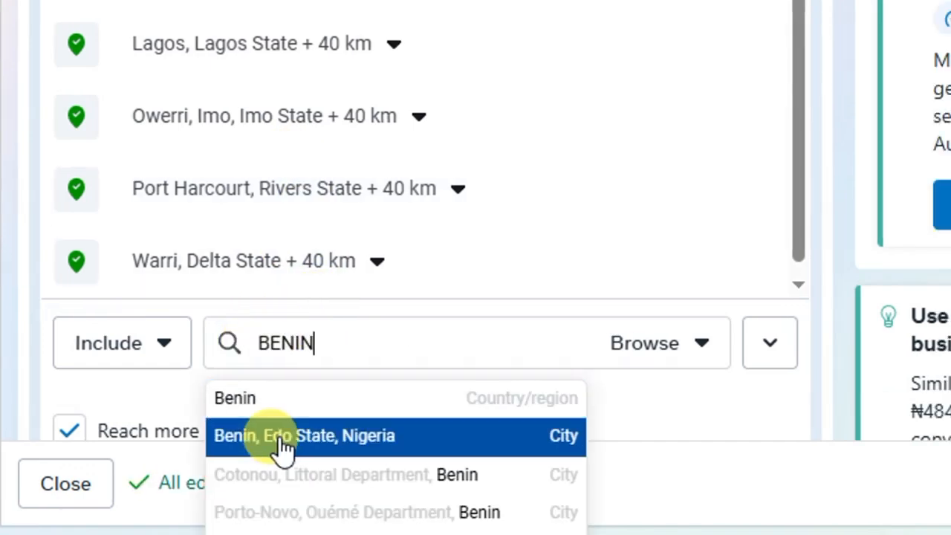
{"action": "left_click", "coordinate": [278, 427]}
{"action": "scroll", "coordinate": [261, 111], "scroll_direction": "up", "scroll_amount": 3}
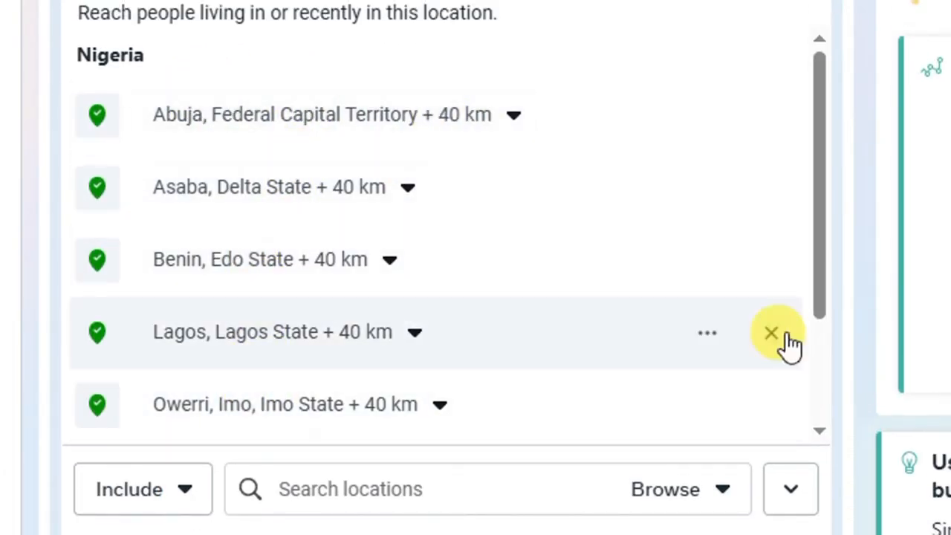
{"action": "scroll", "coordinate": [452, 376], "scroll_direction": "down", "scroll_amount": 2}
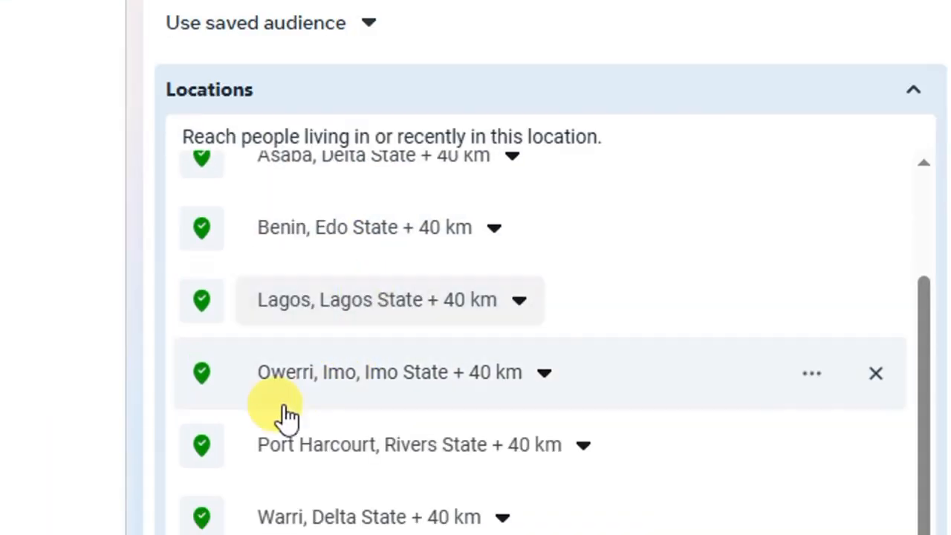
Set the audience age range to 20 to 50
{"action": "scroll", "coordinate": [200, 390], "scroll_direction": "down", "scroll_amount": 5}
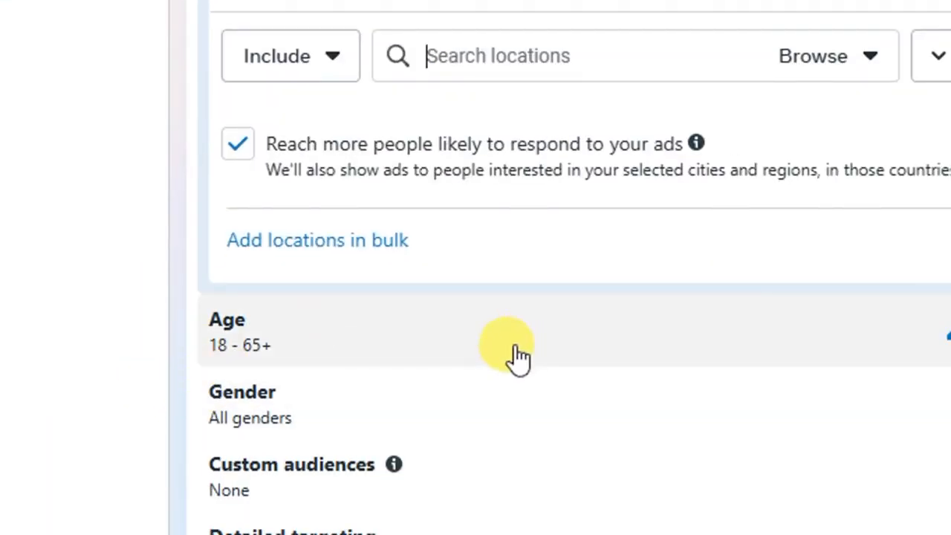
{"action": "left_click", "coordinate": [614, 357]}
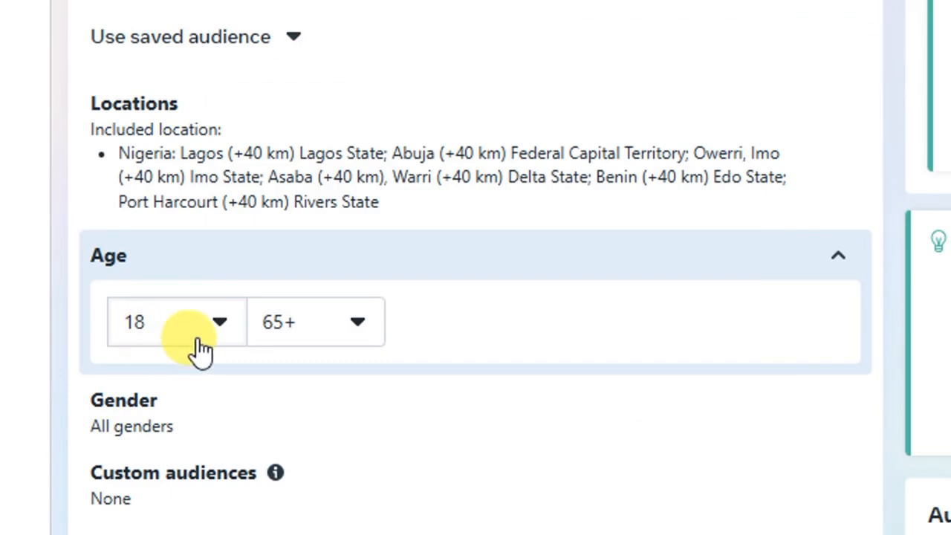
{"action": "left_click", "coordinate": [219, 326]}
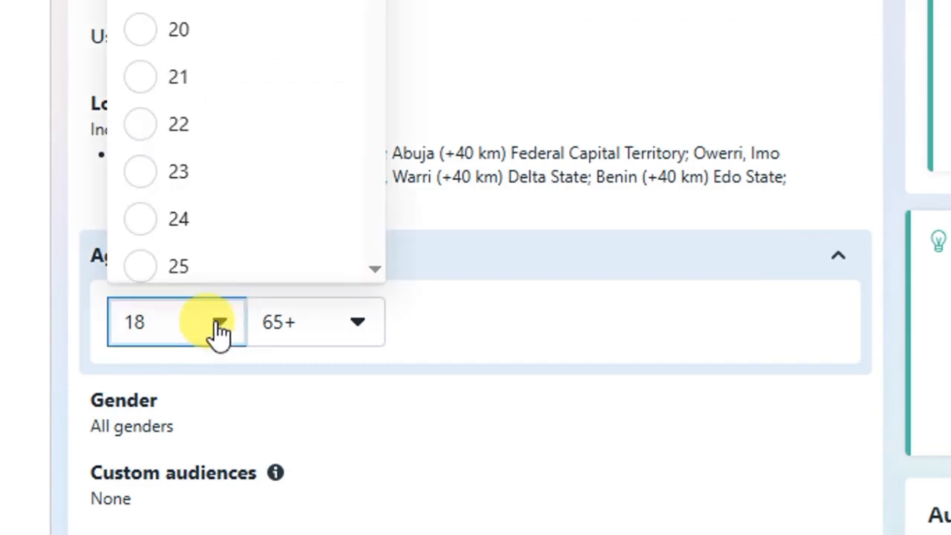
{"action": "left_click", "coordinate": [147, 87]}
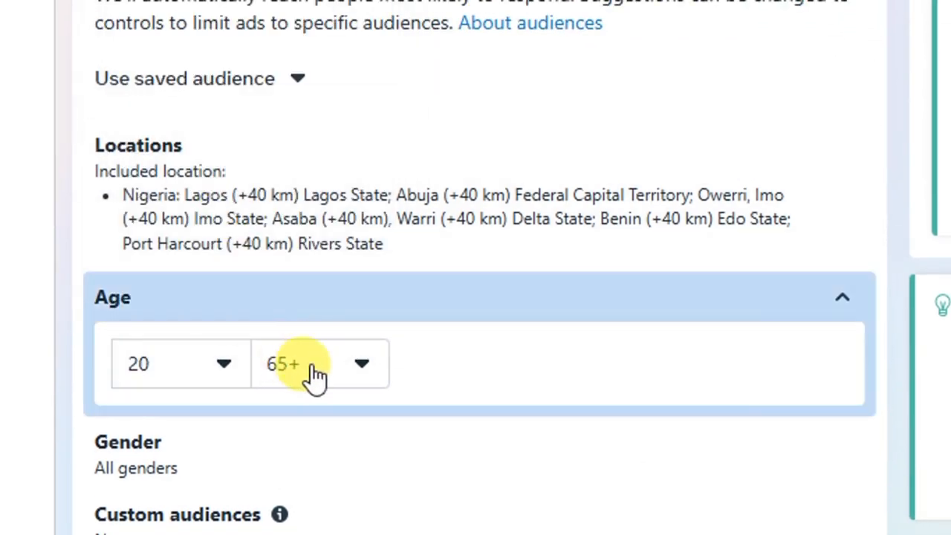
{"action": "left_click", "coordinate": [309, 370]}
{"action": "scroll", "coordinate": [360, 167], "scroll_direction": "up", "scroll_amount": 3}
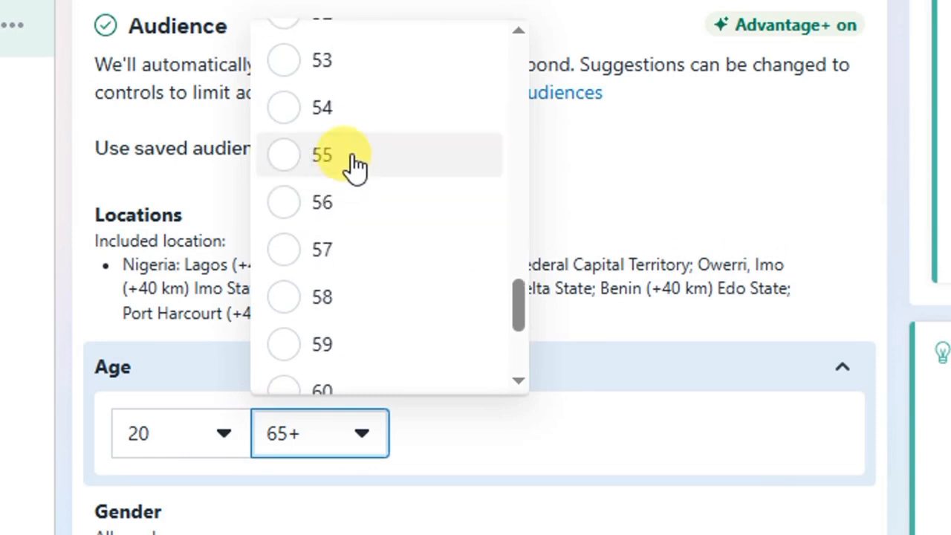
{"action": "scroll", "coordinate": [357, 156], "scroll_direction": "up", "scroll_amount": 2}
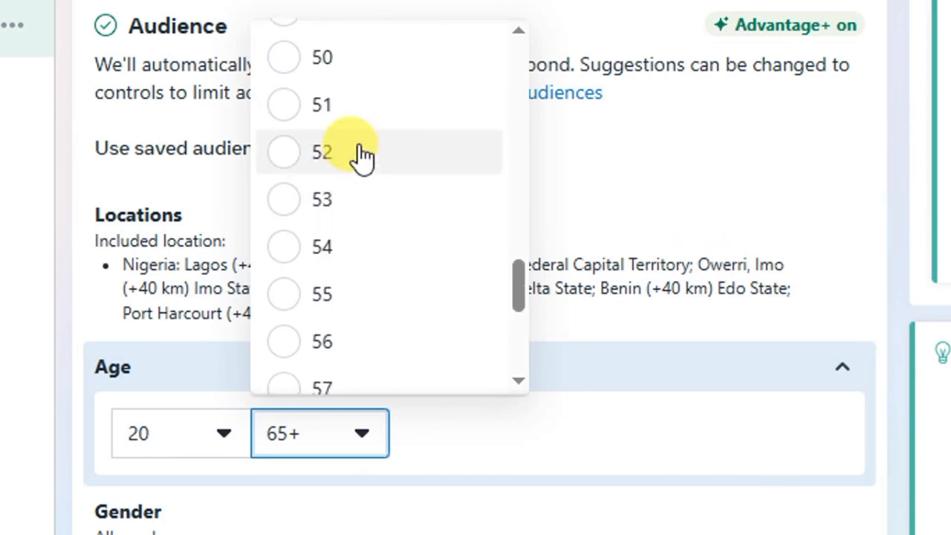
{"action": "left_click", "coordinate": [313, 193]}
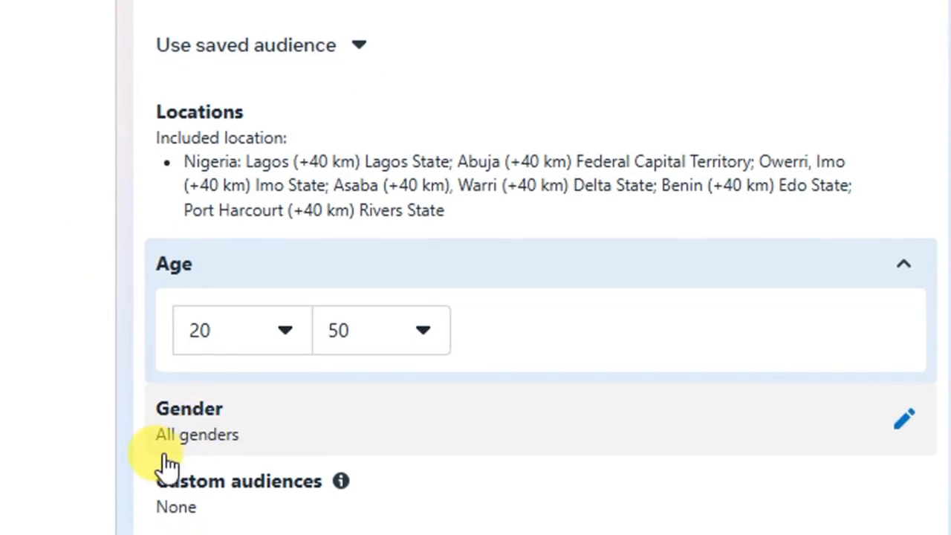
Restrict the audience gender to Women
{"action": "scroll", "coordinate": [144, 461], "scroll_direction": "down", "scroll_amount": 2}
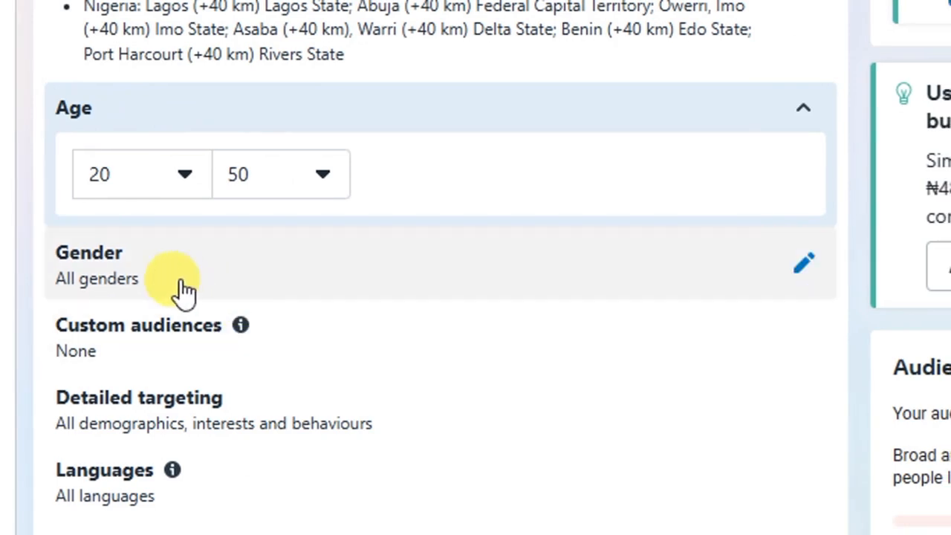
{"action": "left_click", "coordinate": [803, 267]}
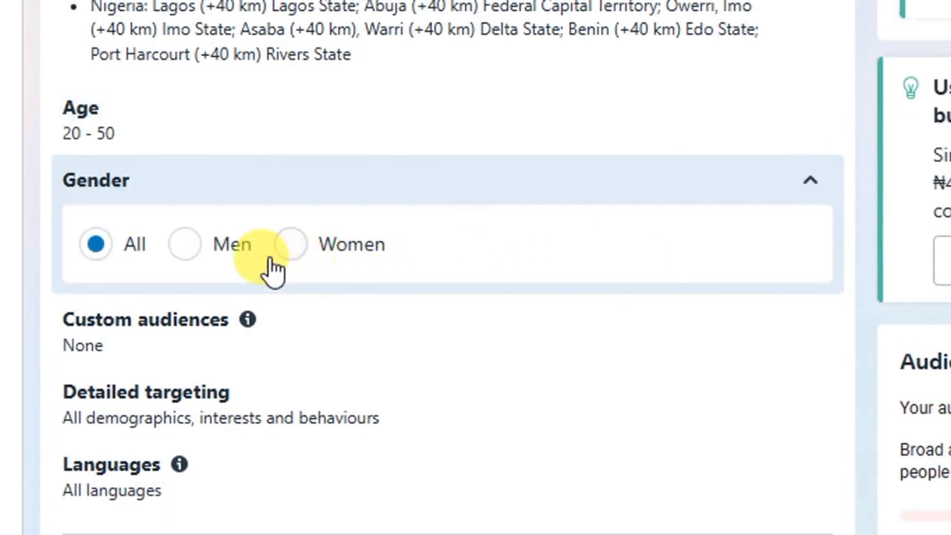
{"action": "left_click", "coordinate": [293, 256]}
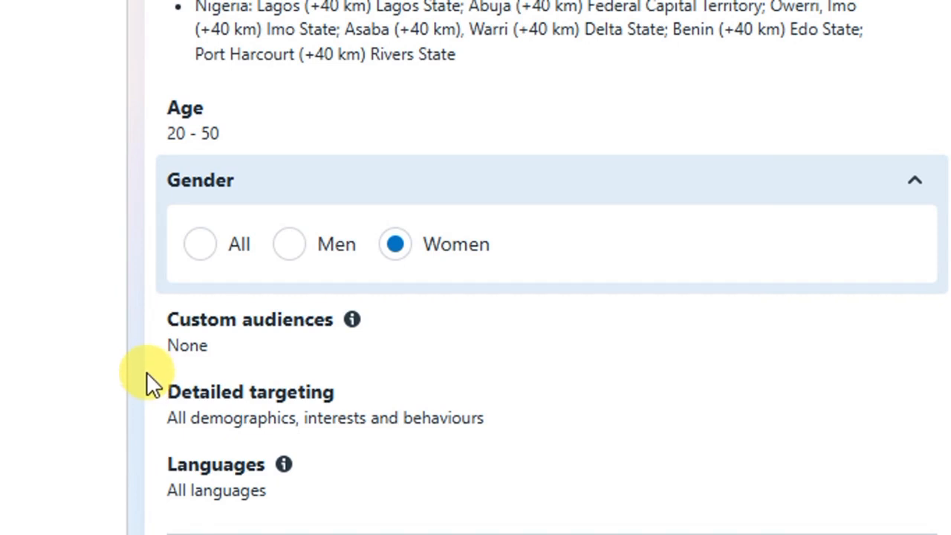
Open the audience's detailed targeting for editing and include the interest Fashion accessories (accessories)
{"action": "scroll", "coordinate": [445, 349], "scroll_direction": "down", "scroll_amount": 2}
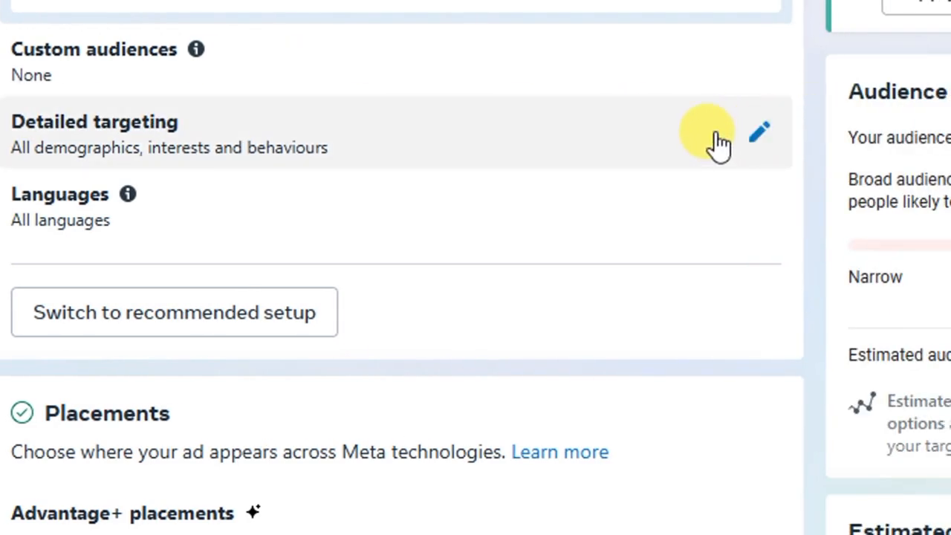
{"action": "left_click", "coordinate": [751, 141]}
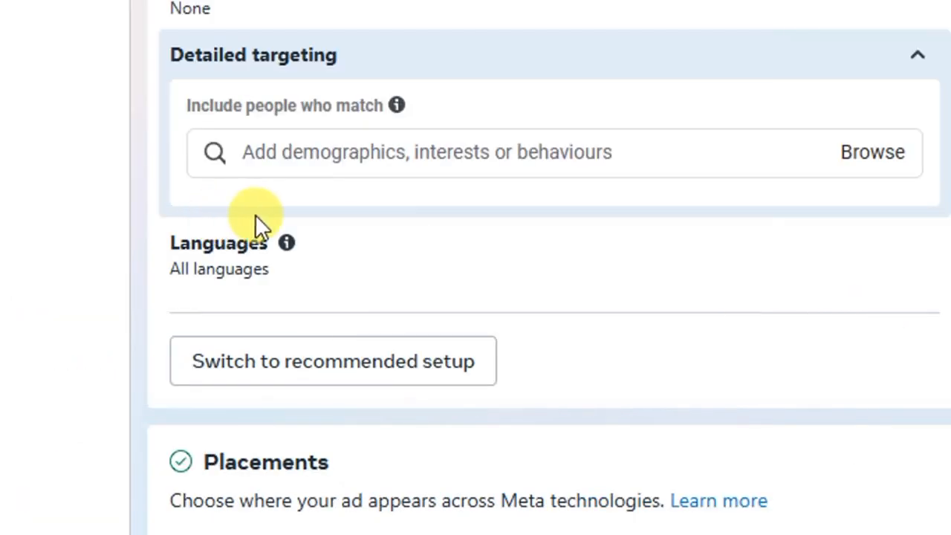
{"action": "left_click", "coordinate": [278, 151]}
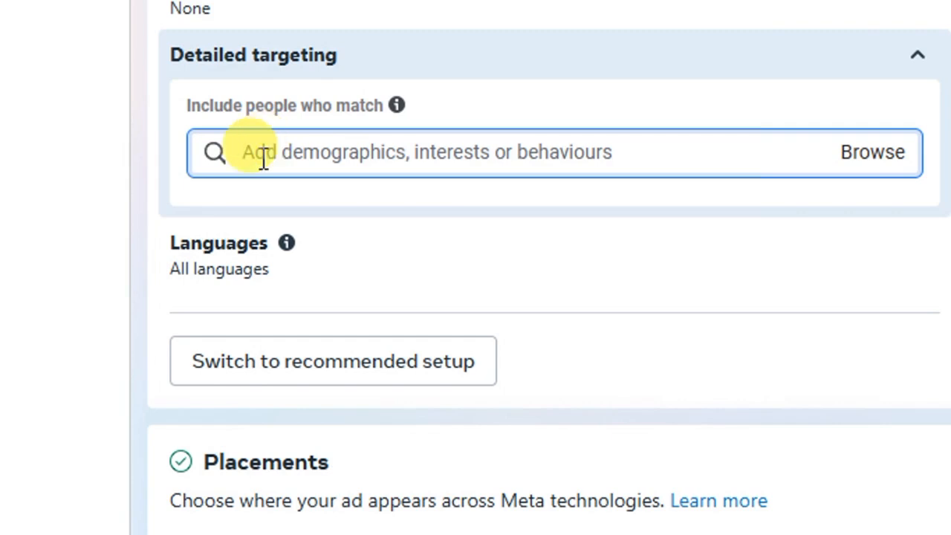
{"action": "type", "text": "fashion"}
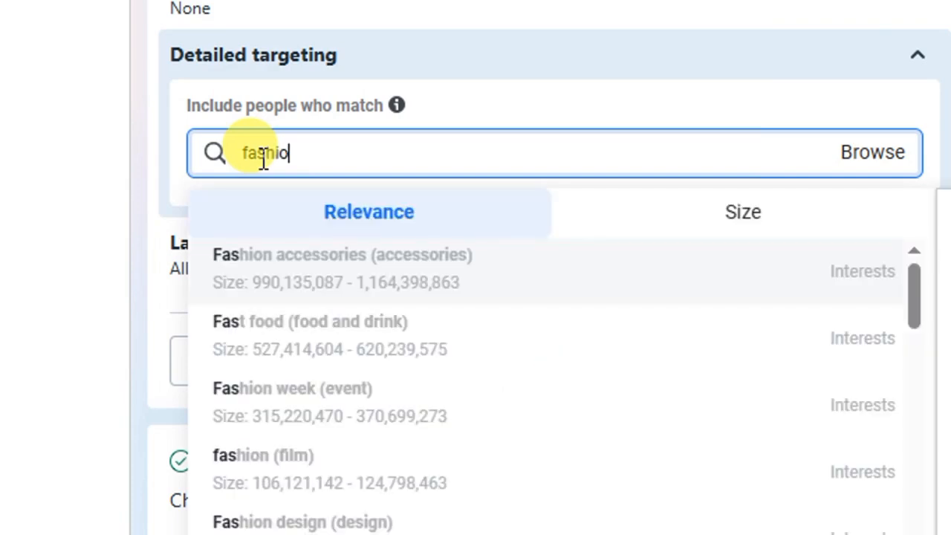
{"action": "left_click", "coordinate": [292, 263]}
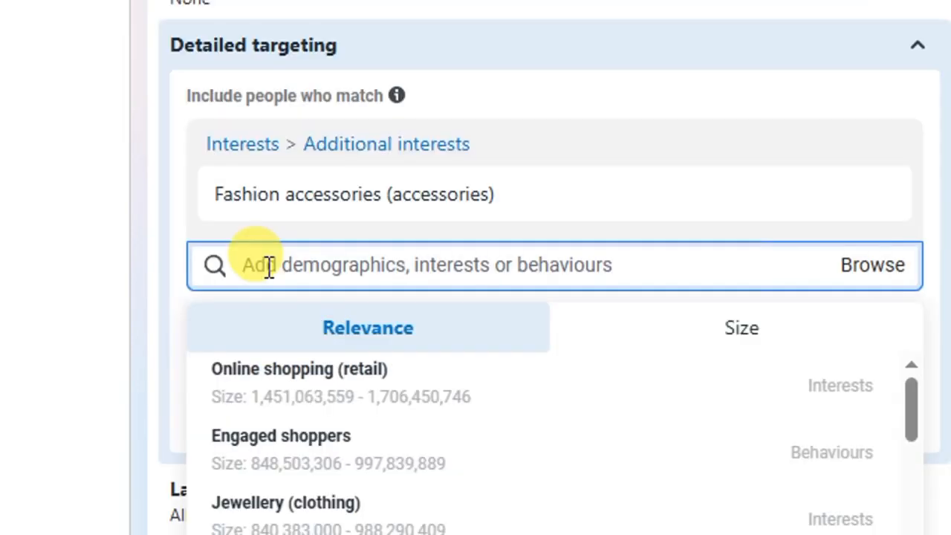
Search for "online shopping" in detailed targeting and include the interest Online shopping (retail)
{"action": "type", "text": "d"}
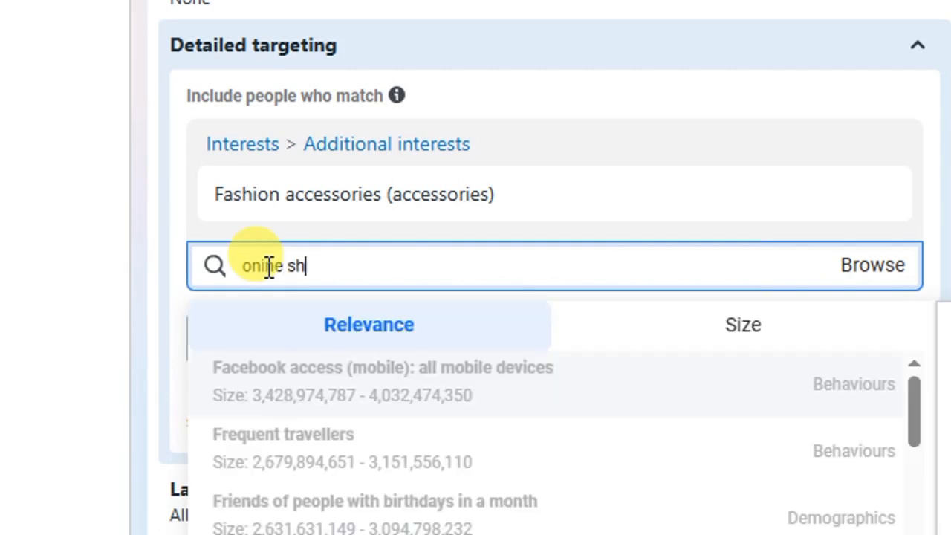
{"action": "type", "text": "opping"}
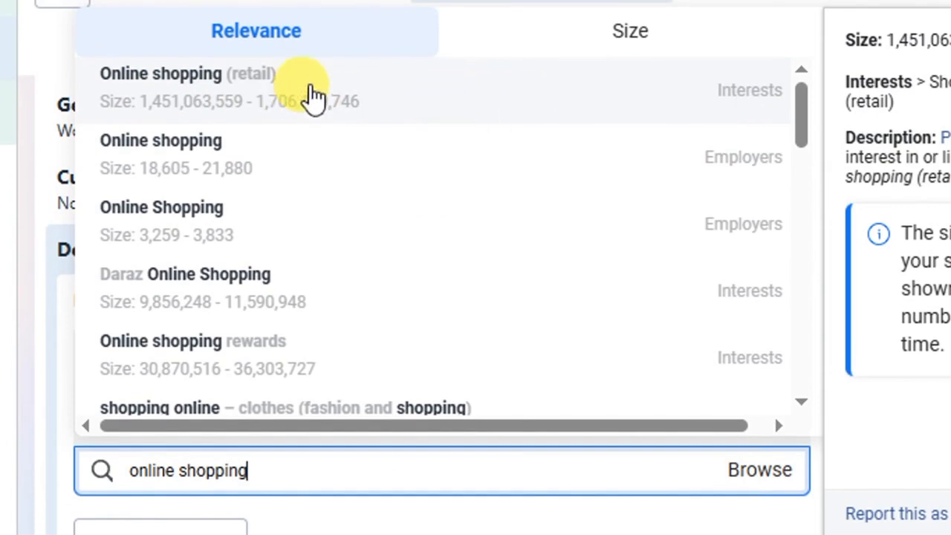
{"action": "left_click", "coordinate": [248, 94]}
Search for "women clothing" in detailed targeting and include the interest Women's clothing
{"action": "scroll", "coordinate": [197, 399], "scroll_direction": "down", "scroll_amount": 10}
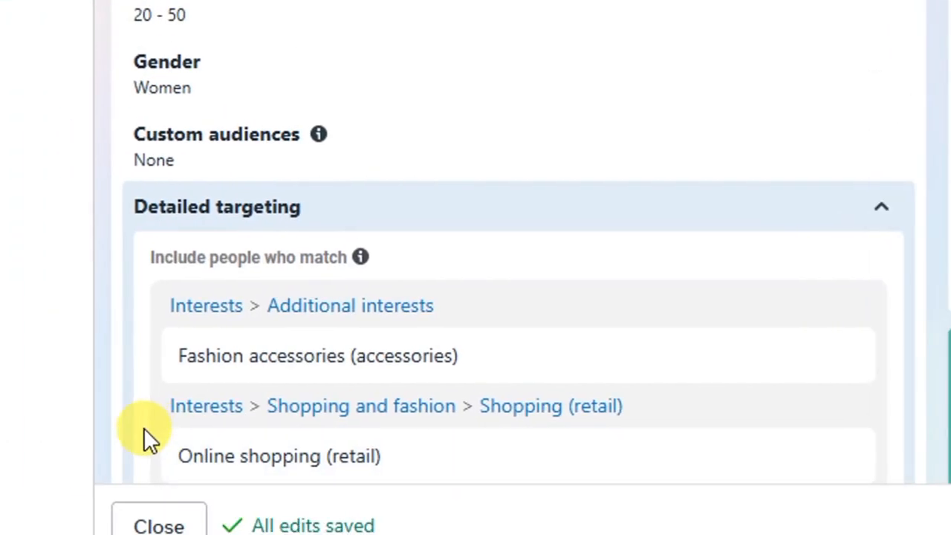
{"action": "scroll", "coordinate": [143, 427], "scroll_direction": "down", "scroll_amount": 2}
{"action": "scroll", "coordinate": [144, 327], "scroll_direction": "down", "scroll_amount": 2}
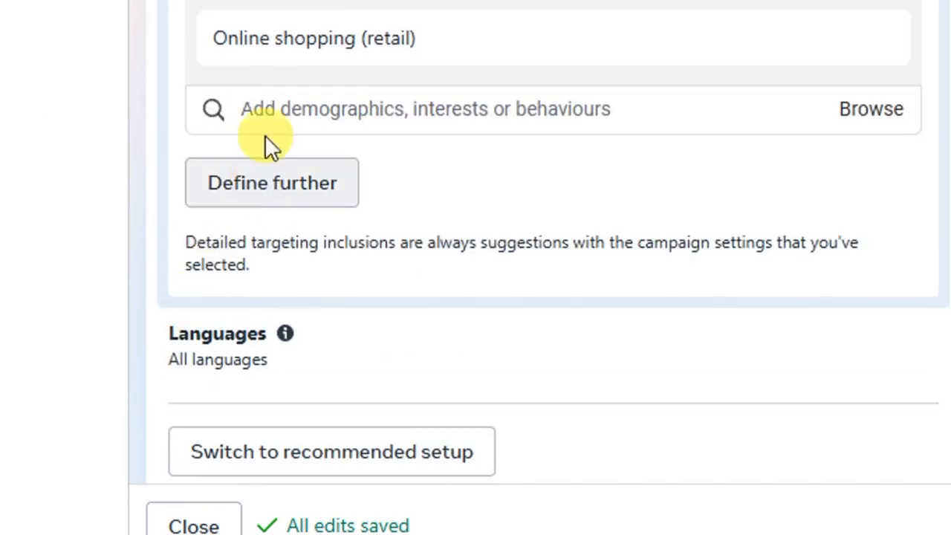
{"action": "left_click", "coordinate": [283, 287]}
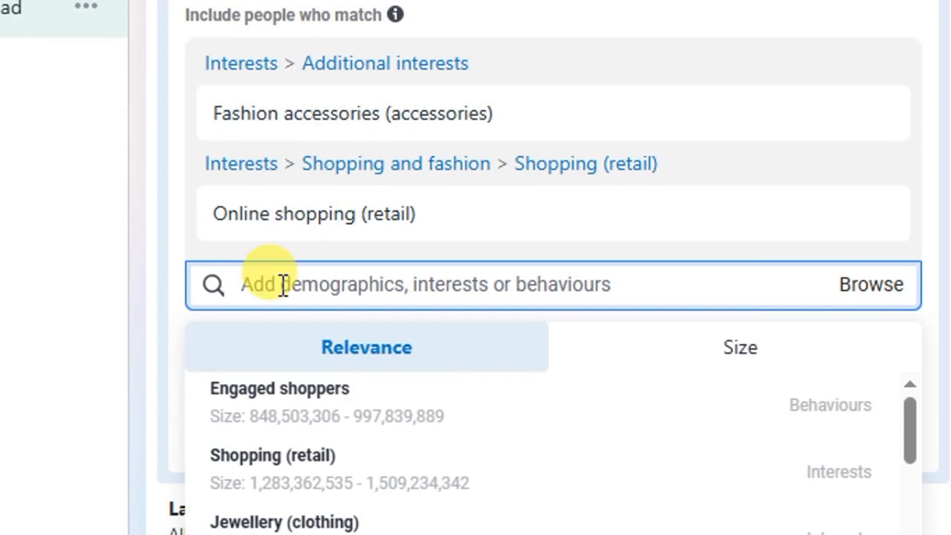
{"action": "type", "text": "women"}
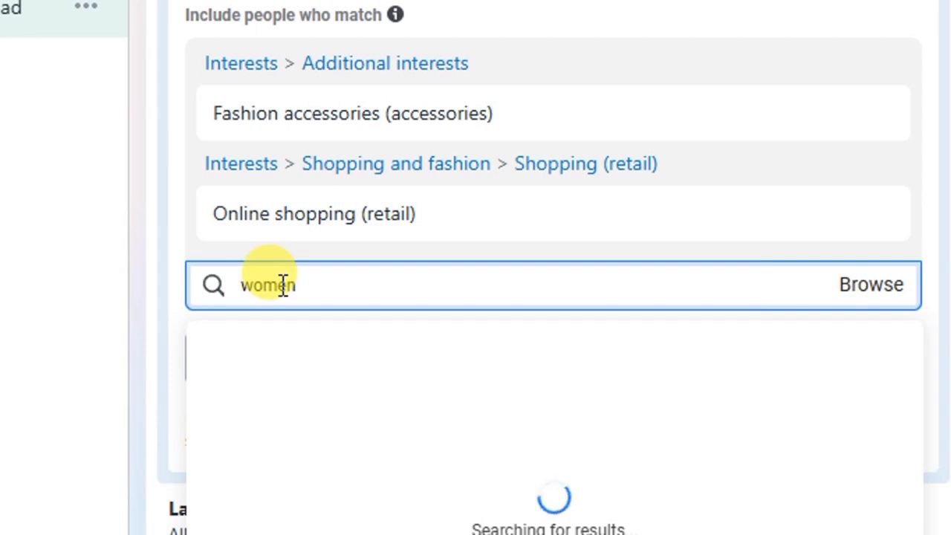
{"action": "type", "text": " clothing"}
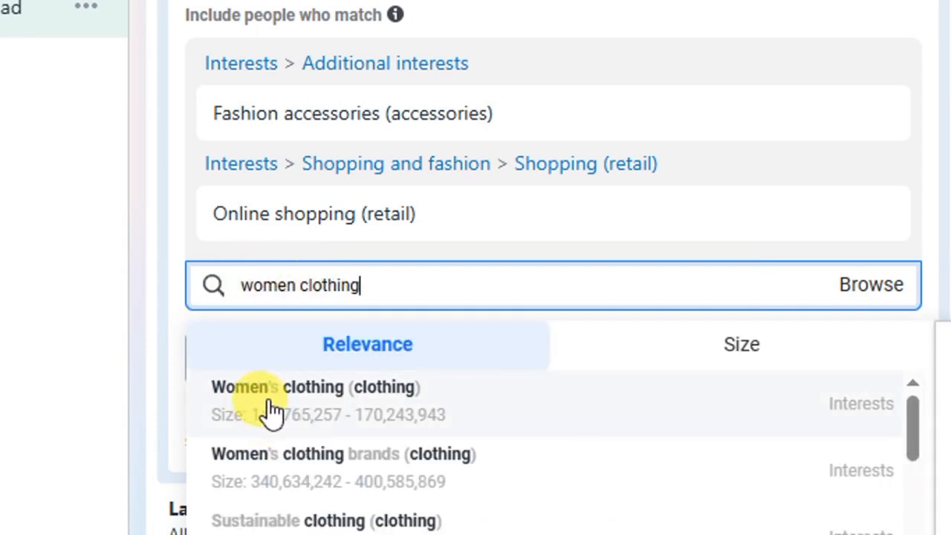
{"action": "mouse_move", "coordinate": [854, 420]}
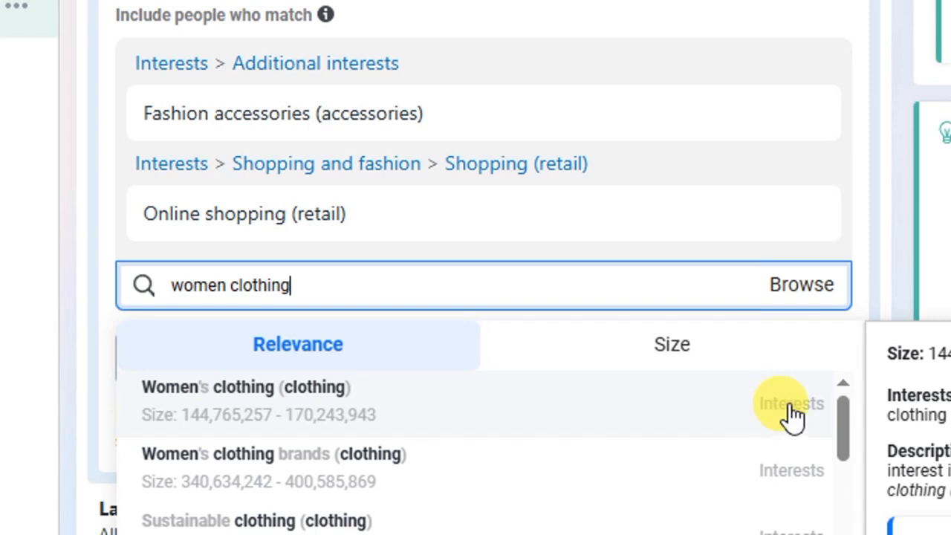
{"action": "left_click", "coordinate": [364, 407]}
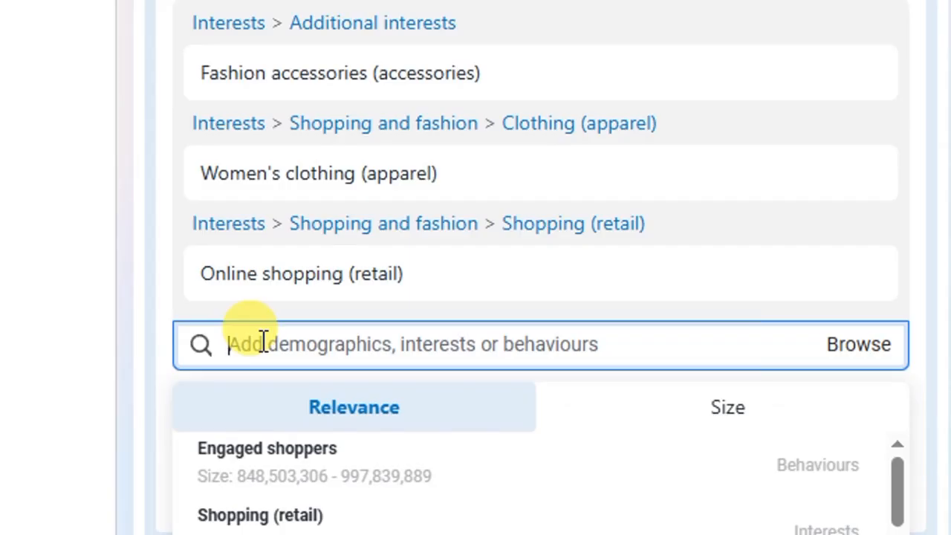
Search for "engaged shoppers" in detailed targeting and include the behaviour Engaged shoppers
{"action": "type", "text": "e"}
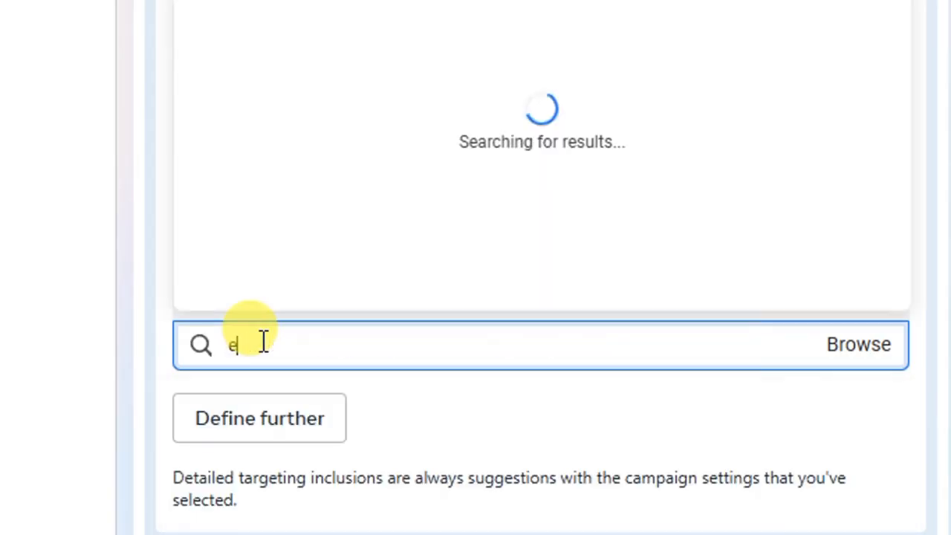
{"action": "type", "text": "ngag"}
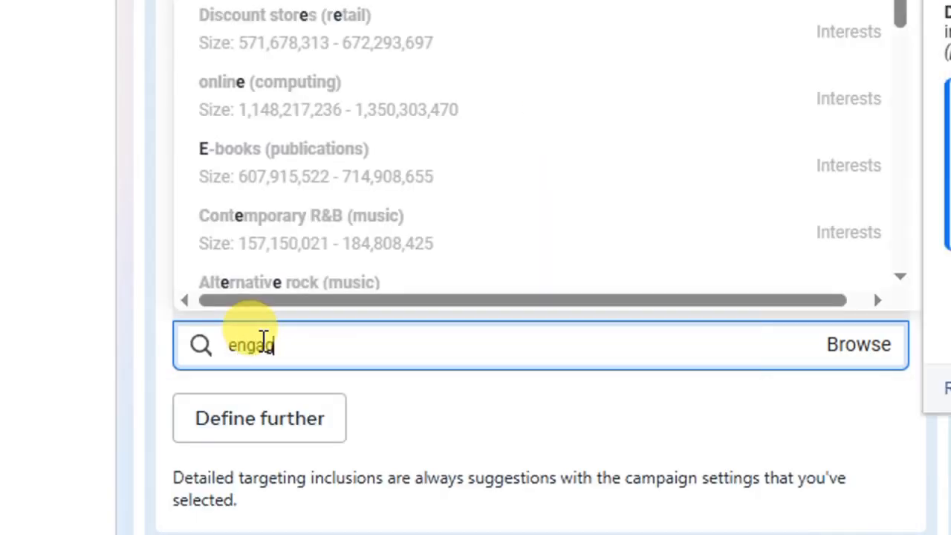
{"action": "type", "text": "ed "}
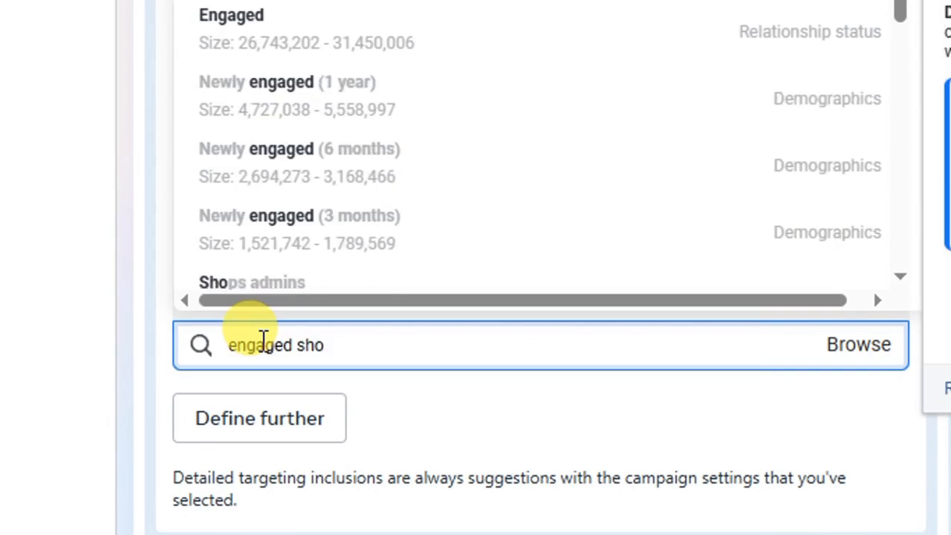
{"action": "type", "text": "shoppers"}
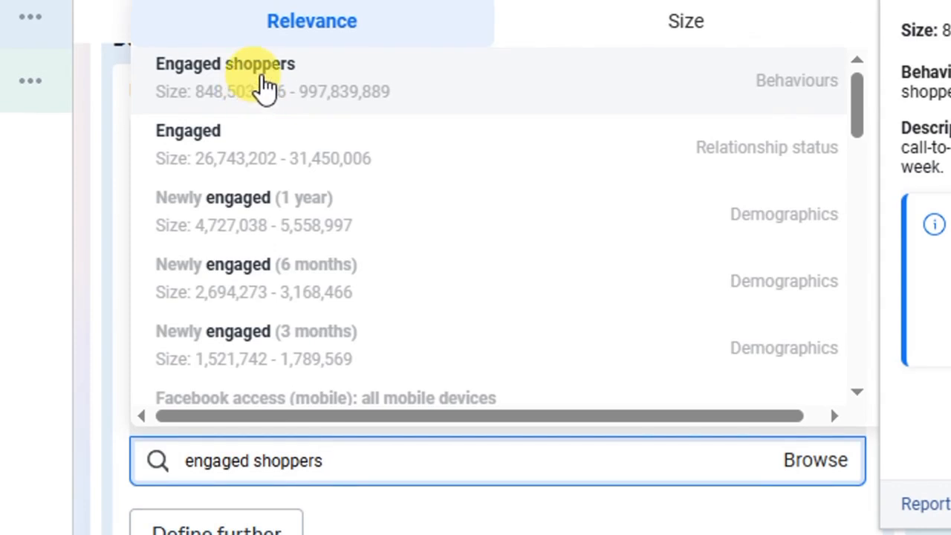
{"action": "left_click", "coordinate": [264, 87]}
{"action": "scroll", "coordinate": [309, 456], "scroll_direction": "down", "scroll_amount": 4}
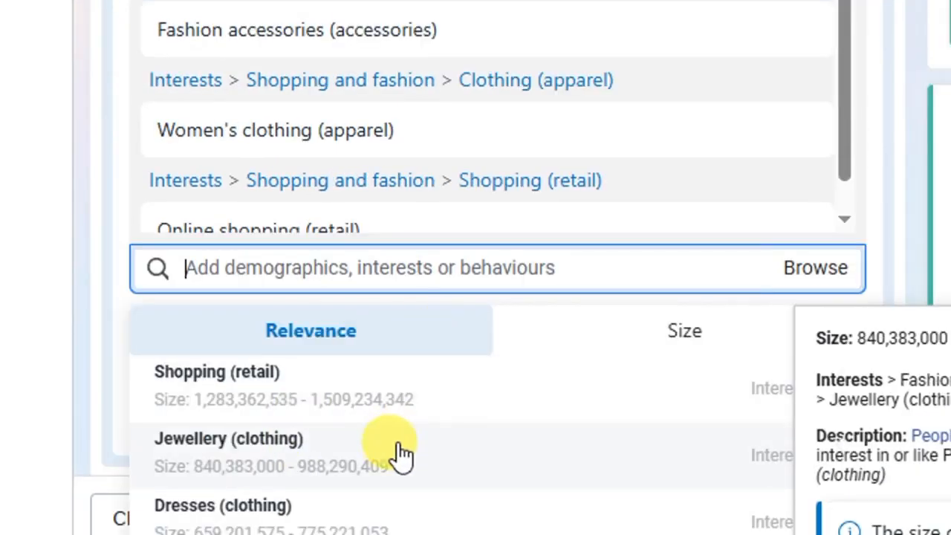
Search for handbags in detailed targeting and include the interest Handbags (accessories)
{"action": "scroll", "coordinate": [386, 459], "scroll_direction": "down", "scroll_amount": 2}
{"action": "type", "text": "h"}
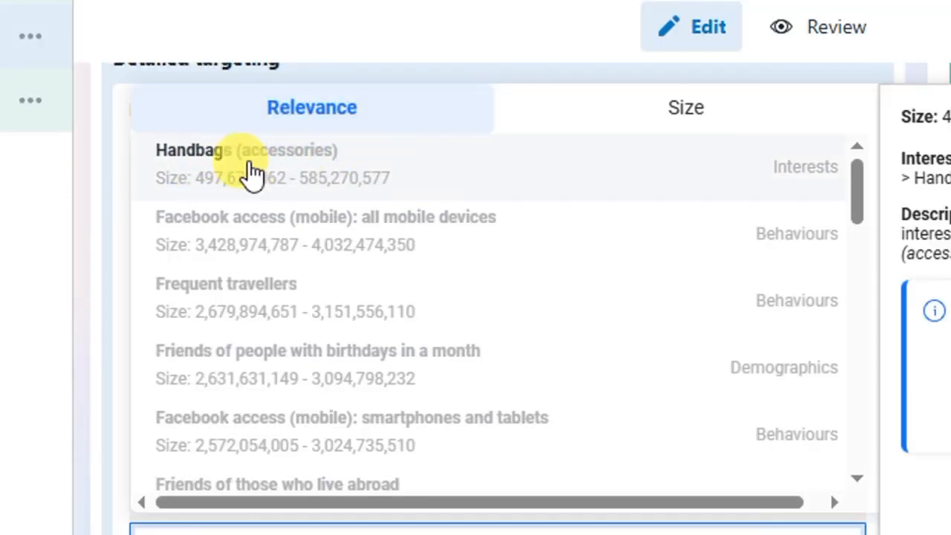
{"action": "left_click", "coordinate": [211, 176]}
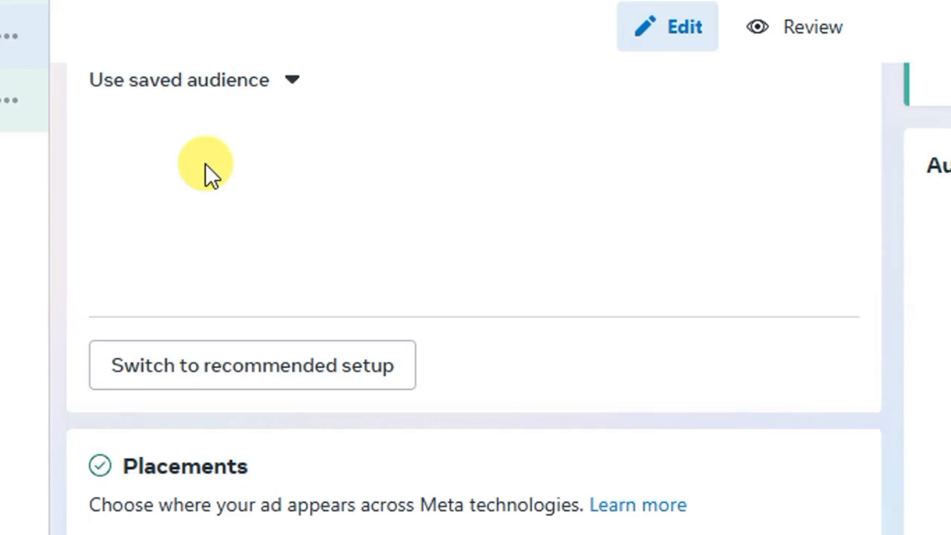
Open the ad set's placements for editing and switch from Advantage+ placements to Manual placements
{"action": "scroll", "coordinate": [339, 191], "scroll_direction": "up", "scroll_amount": 1}
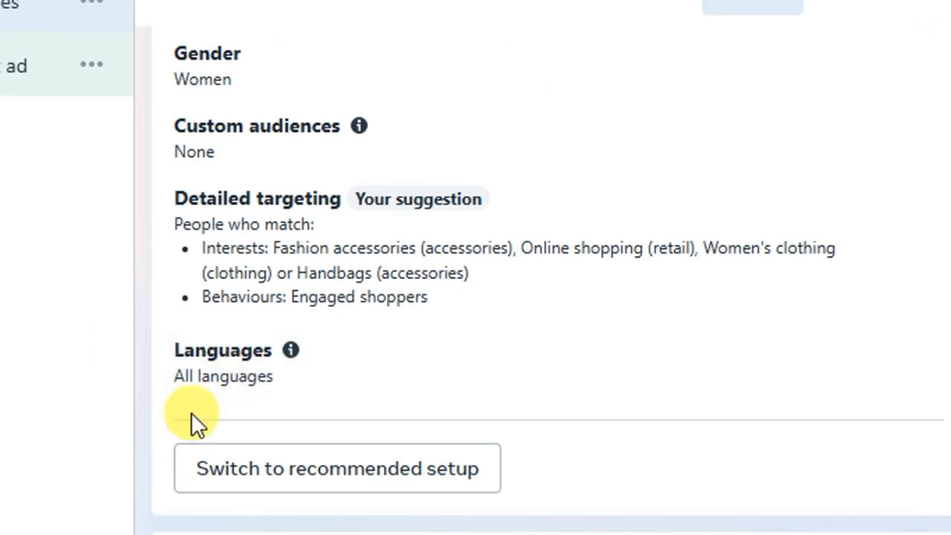
{"action": "scroll", "coordinate": [154, 453], "scroll_direction": "down", "scroll_amount": 1}
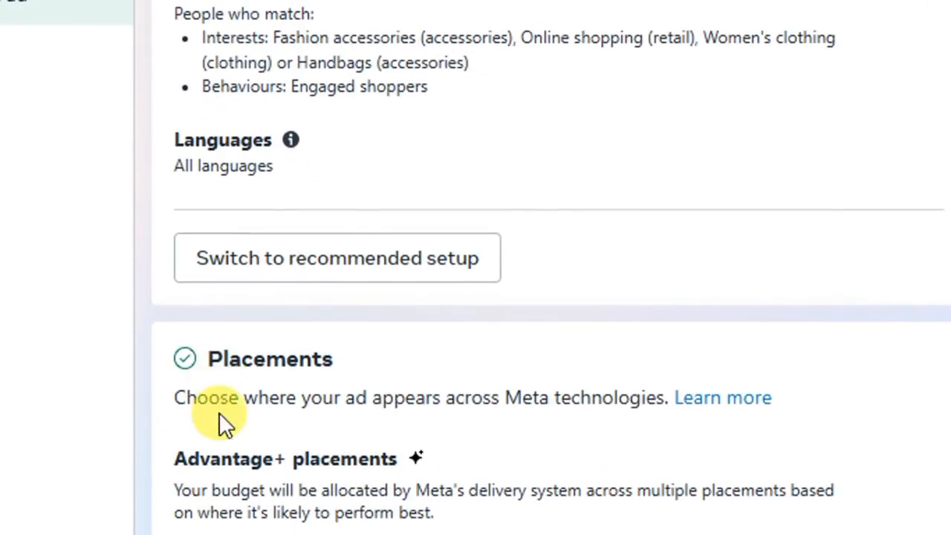
{"action": "scroll", "coordinate": [158, 380], "scroll_direction": "up", "scroll_amount": 3}
{"action": "scroll", "coordinate": [152, 416], "scroll_direction": "down", "scroll_amount": 3}
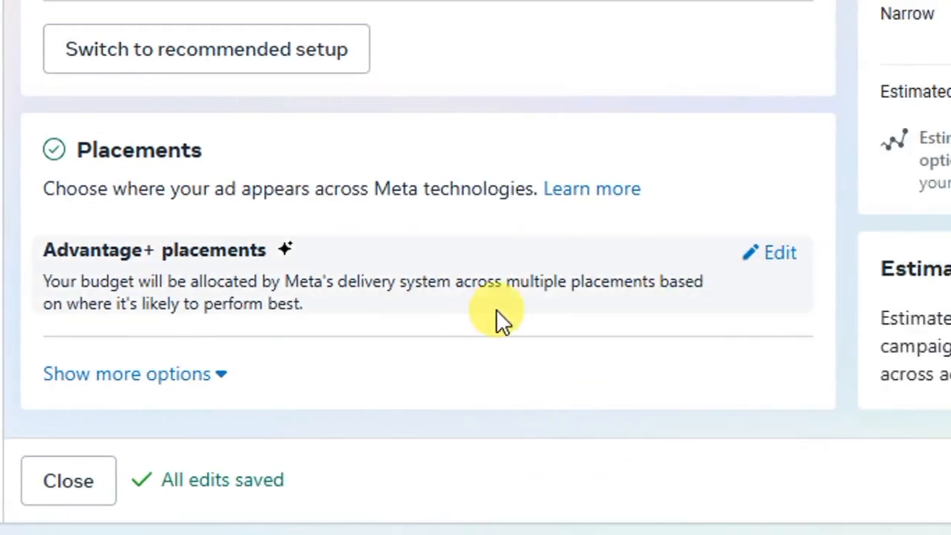
{"action": "left_click", "coordinate": [773, 255]}
{"action": "scroll", "coordinate": [304, 393], "scroll_direction": "down", "scroll_amount": 2}
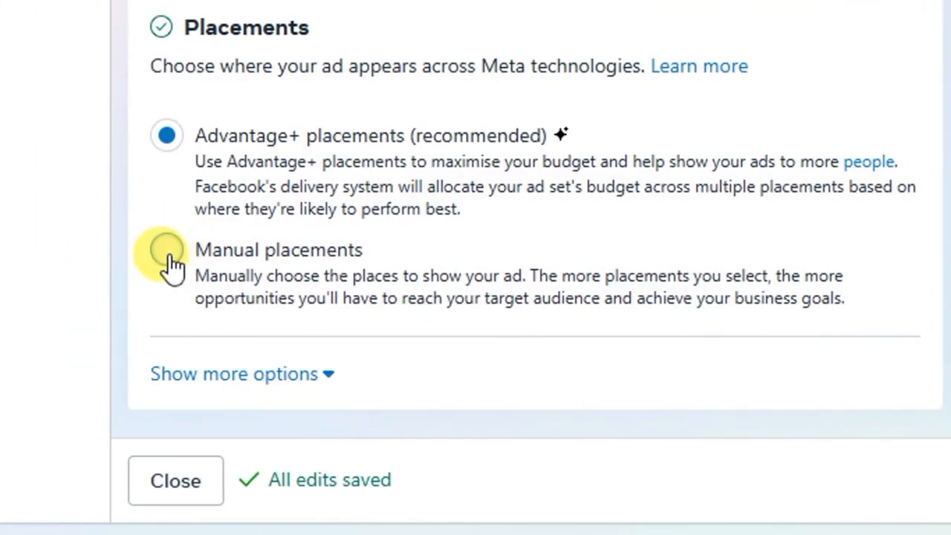
{"action": "left_click", "coordinate": [168, 253]}
{"action": "scroll", "coordinate": [215, 145], "scroll_direction": "down", "scroll_amount": 3}
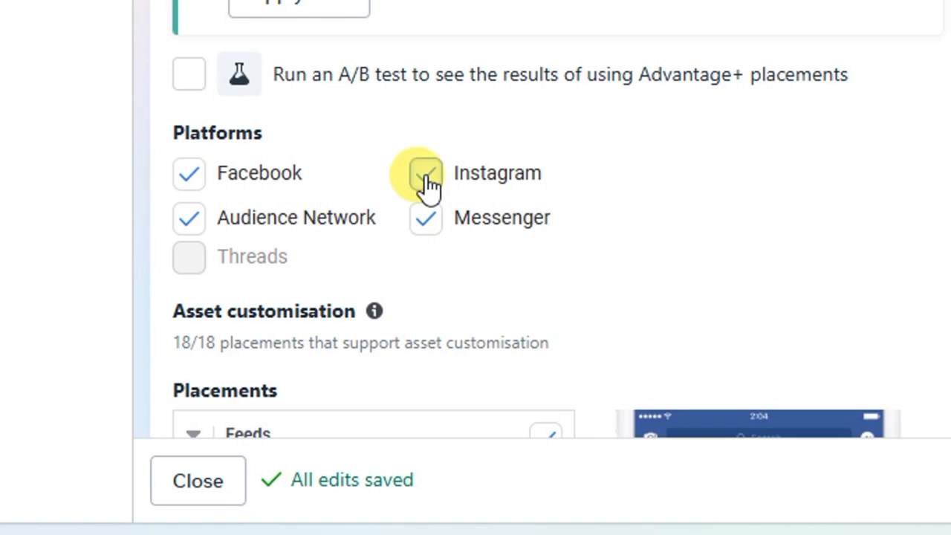
Exclude Instagram, Messenger and Audience Network from the placement platforms, keeping only Facebook
{"action": "left_click", "coordinate": [427, 178]}
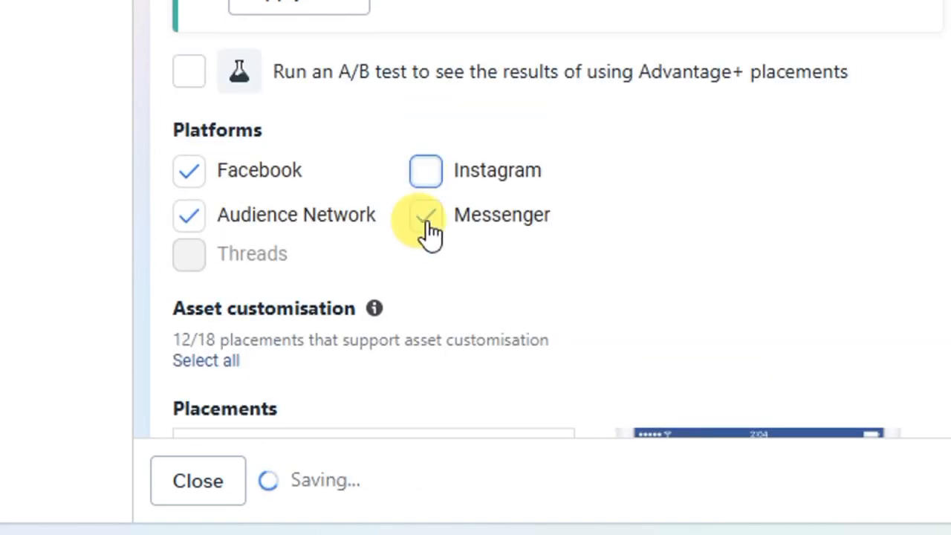
{"action": "left_click", "coordinate": [428, 223]}
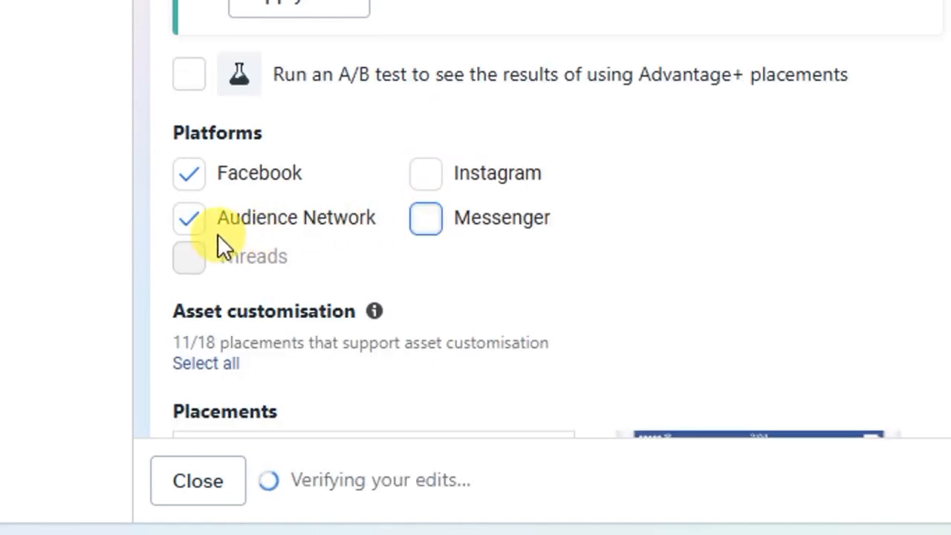
{"action": "left_click", "coordinate": [195, 221]}
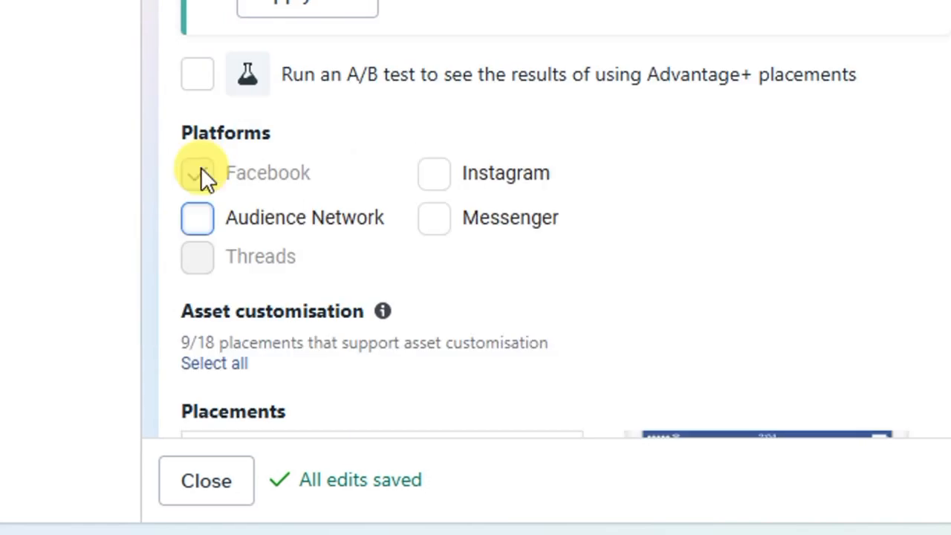
Deselect the whole Stories and Reels group in the manual placements list
{"action": "scroll", "coordinate": [168, 302], "scroll_direction": "down", "scroll_amount": 3}
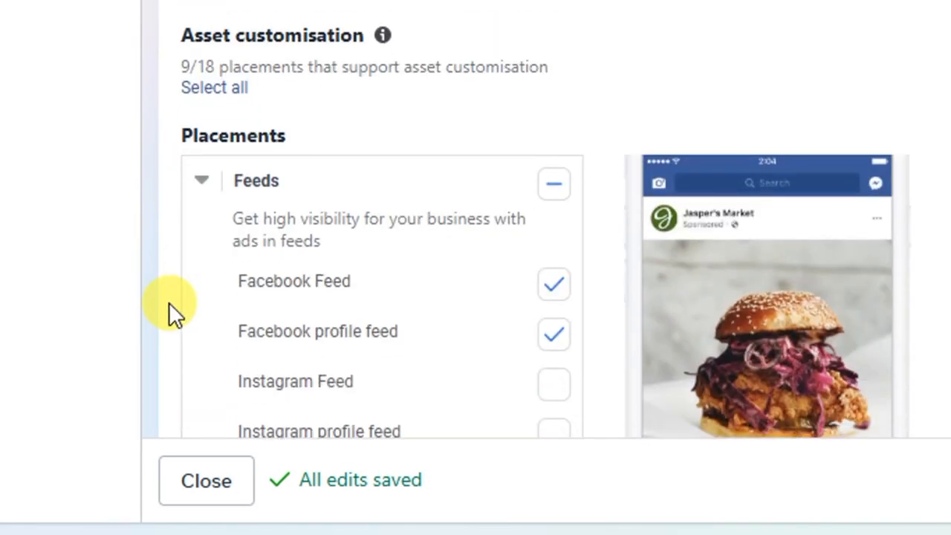
{"action": "scroll", "coordinate": [169, 306], "scroll_direction": "down", "scroll_amount": 2}
{"action": "scroll", "coordinate": [171, 300], "scroll_direction": "down", "scroll_amount": 5}
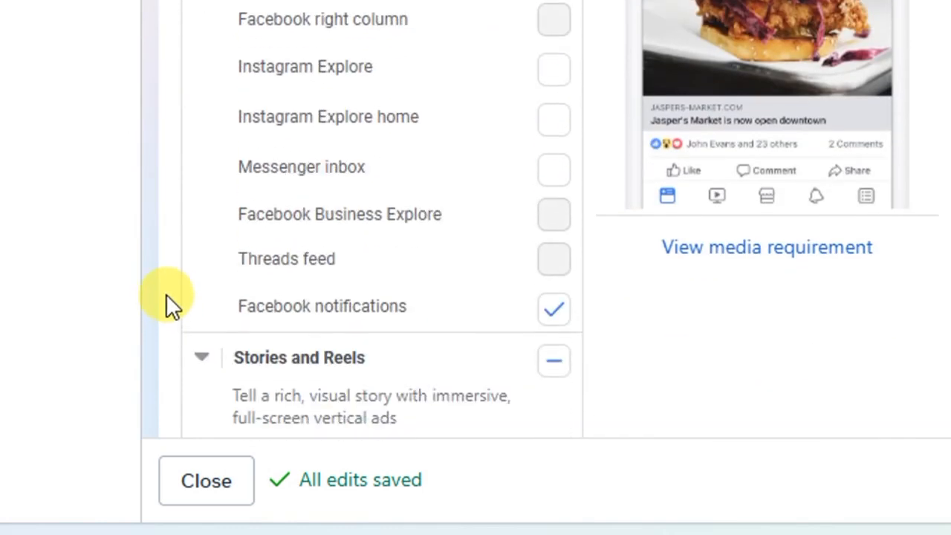
{"action": "scroll", "coordinate": [163, 290], "scroll_direction": "down", "scroll_amount": 2}
{"action": "scroll", "coordinate": [162, 285], "scroll_direction": "down", "scroll_amount": 2}
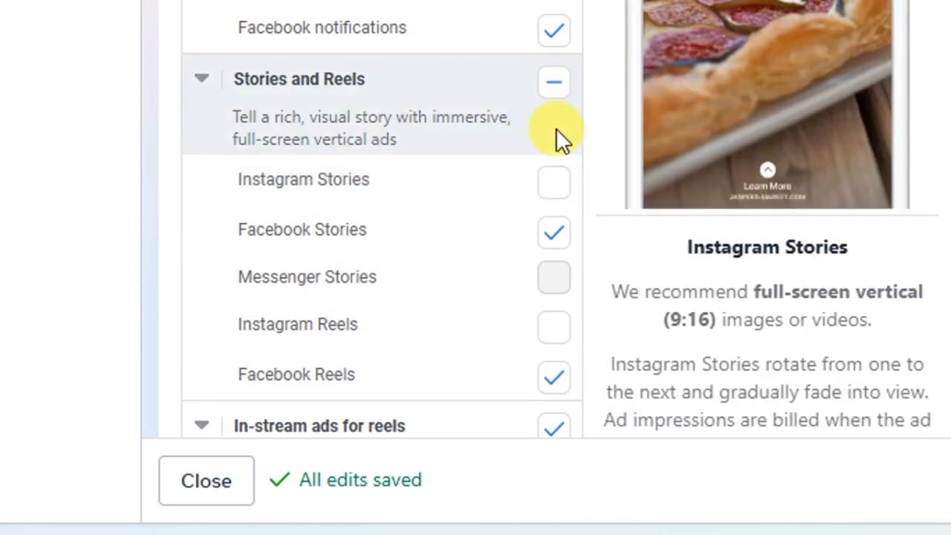
{"action": "left_click", "coordinate": [554, 83]}
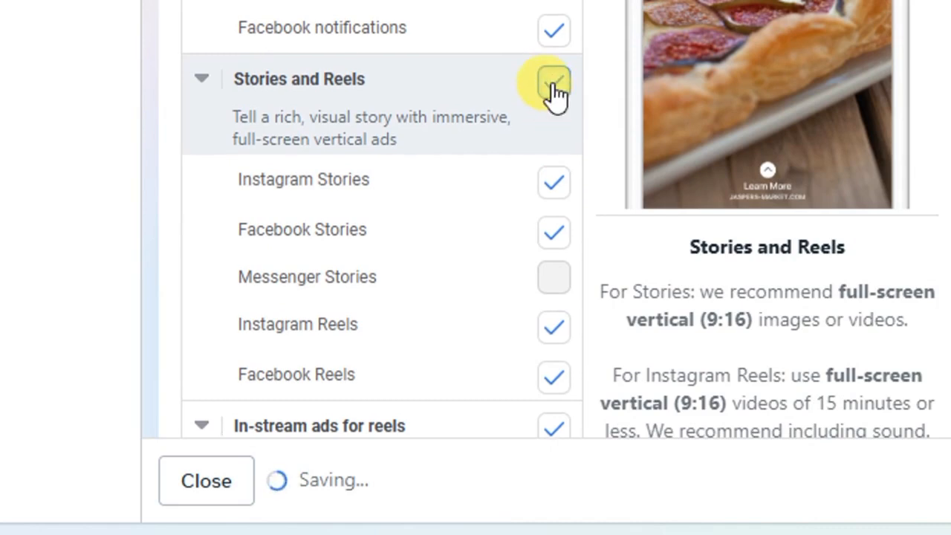
{"action": "left_click", "coordinate": [555, 83]}
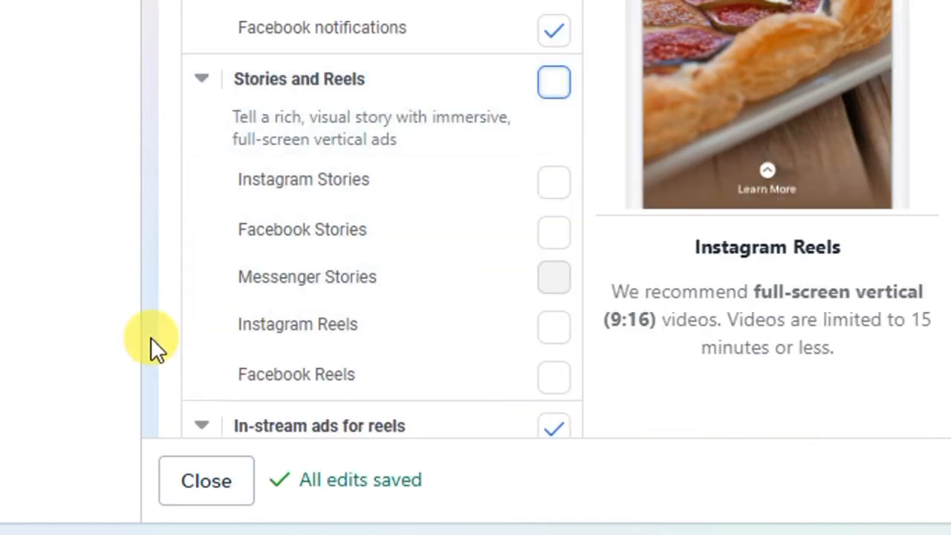
Proceed from the ad set to the ad and rename it "Fashion products sales"
{"action": "scroll", "coordinate": [151, 337], "scroll_direction": "down", "scroll_amount": 7}
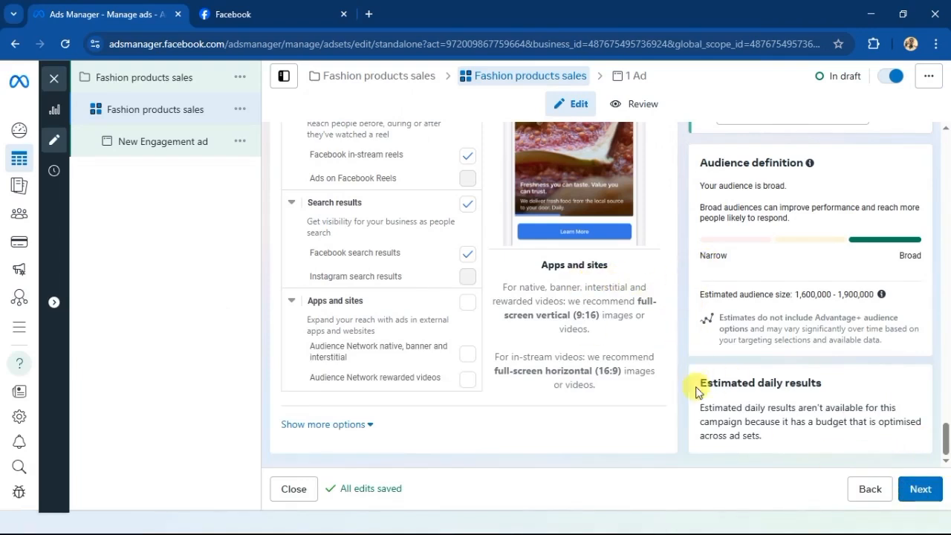
{"action": "left_click", "coordinate": [922, 489]}
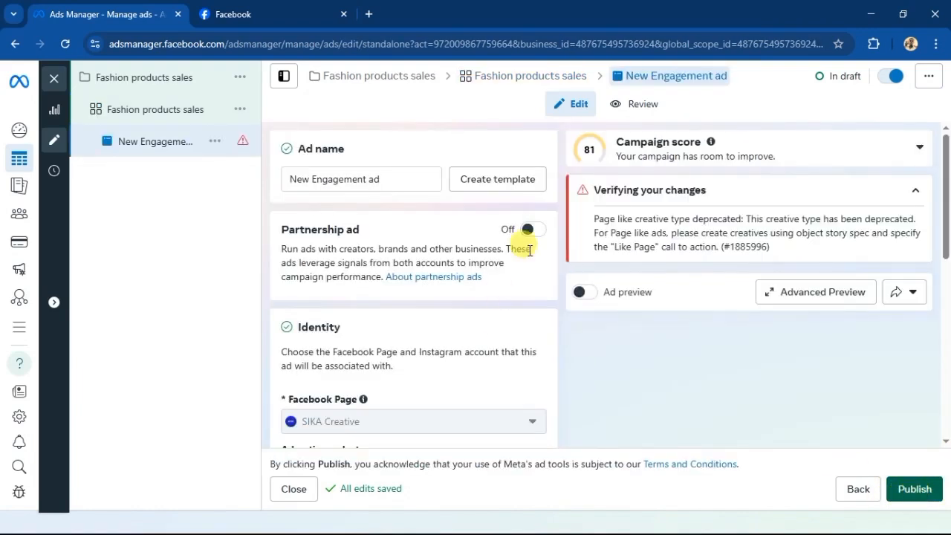
{"action": "triple_click", "coordinate": [374, 180]}
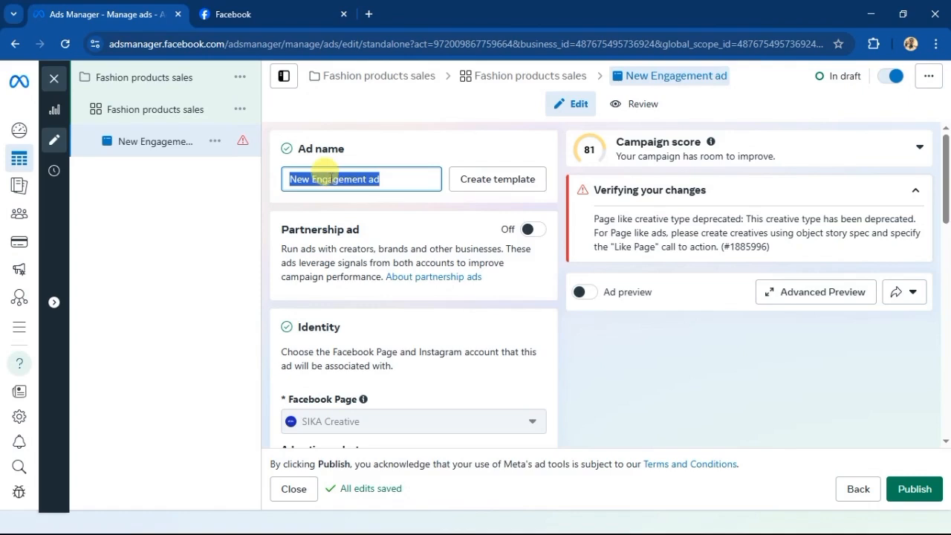
{"action": "right_click", "coordinate": [332, 177]}
{"action": "left_click", "coordinate": [355, 286]}
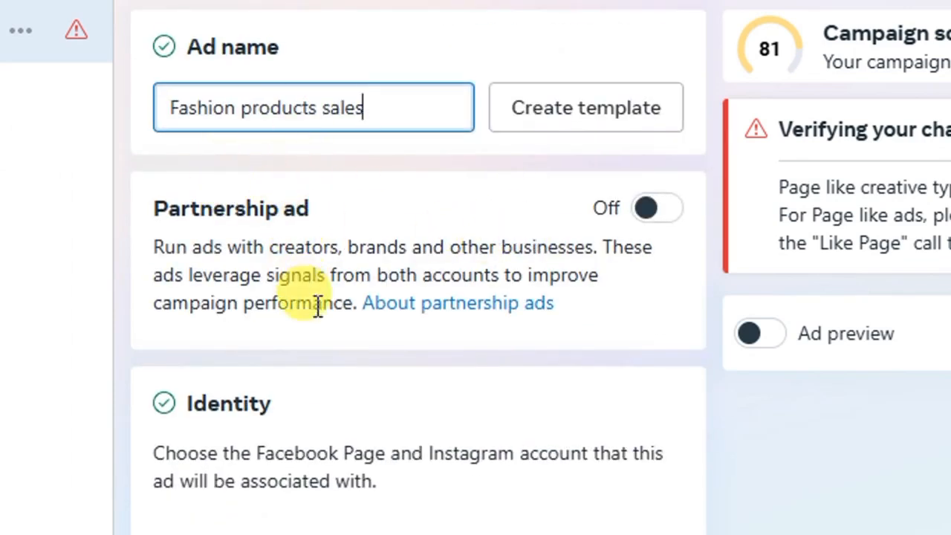
Review the ad's identity section and open the choices for the ad setup
{"action": "scroll", "coordinate": [317, 303], "scroll_direction": "down", "scroll_amount": 3}
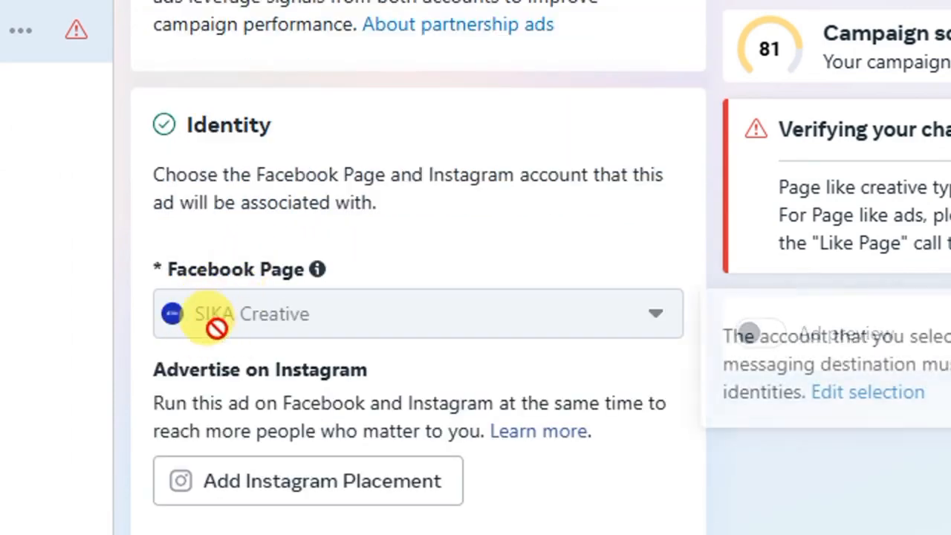
{"action": "scroll", "coordinate": [283, 316], "scroll_direction": "down", "scroll_amount": 2}
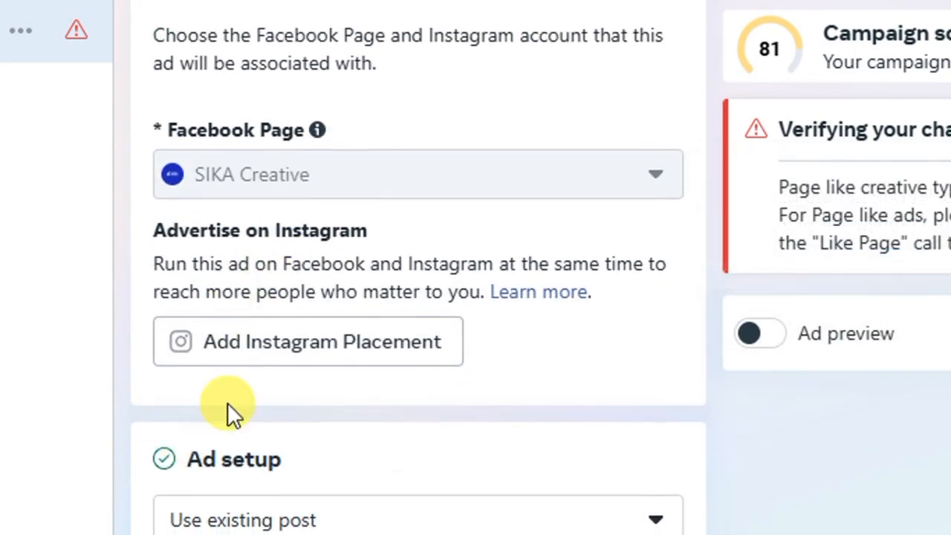
{"action": "scroll", "coordinate": [323, 374], "scroll_direction": "down", "scroll_amount": 3}
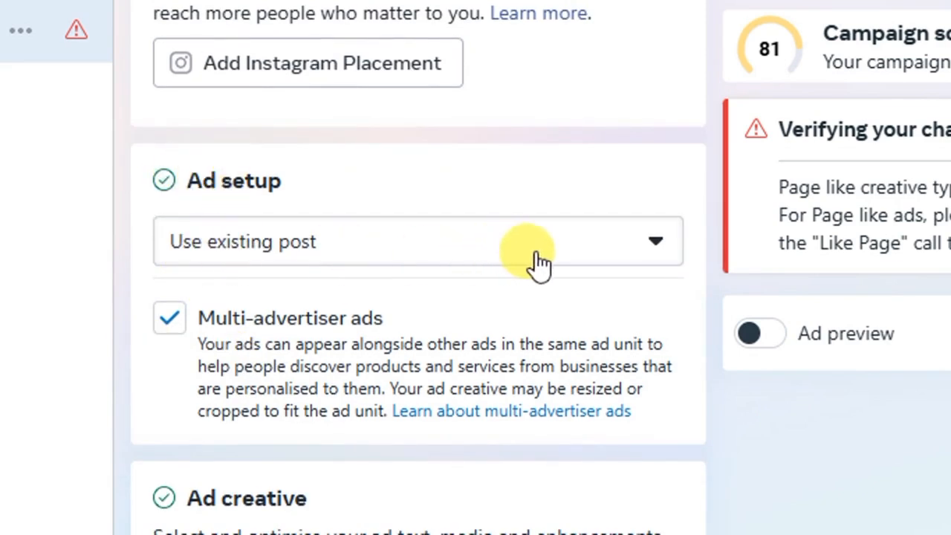
{"action": "left_click", "coordinate": [651, 253]}
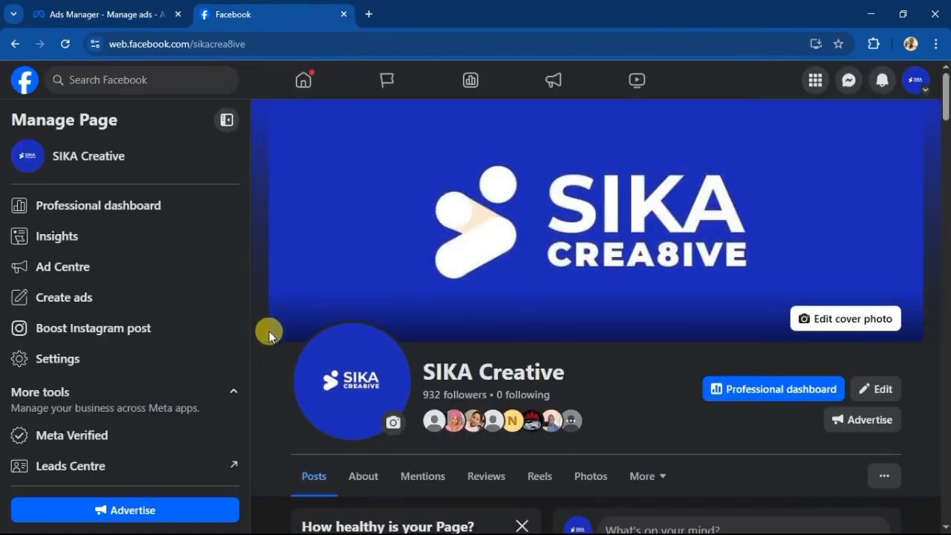
Expand the "Step Out Looking Like a Queen" post on the SIKA Creative Facebook page and examine its text and product photos
{"action": "scroll", "coordinate": [297, 338], "scroll_direction": "down", "scroll_amount": 7}
{"action": "scroll", "coordinate": [711, 336], "scroll_direction": "down", "scroll_amount": 5}
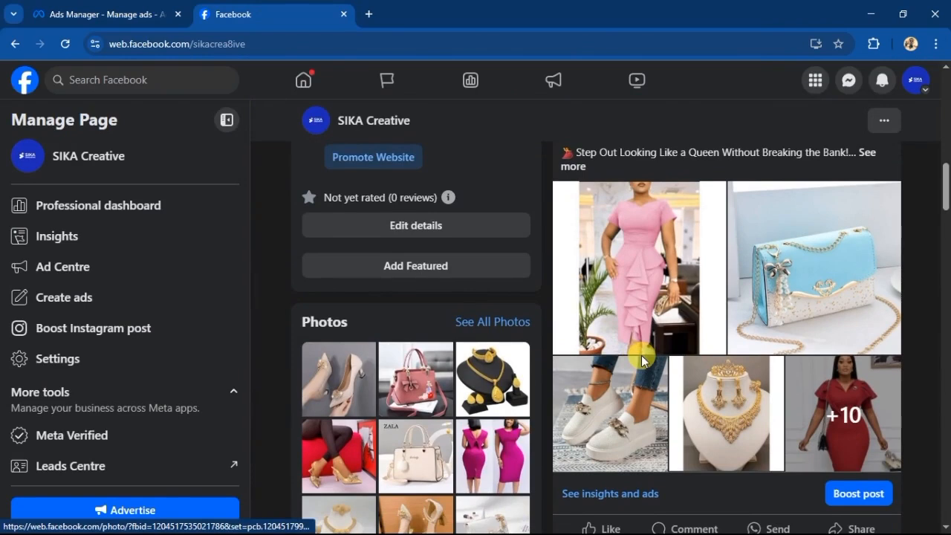
{"action": "scroll", "coordinate": [641, 355], "scroll_direction": "up", "scroll_amount": 1}
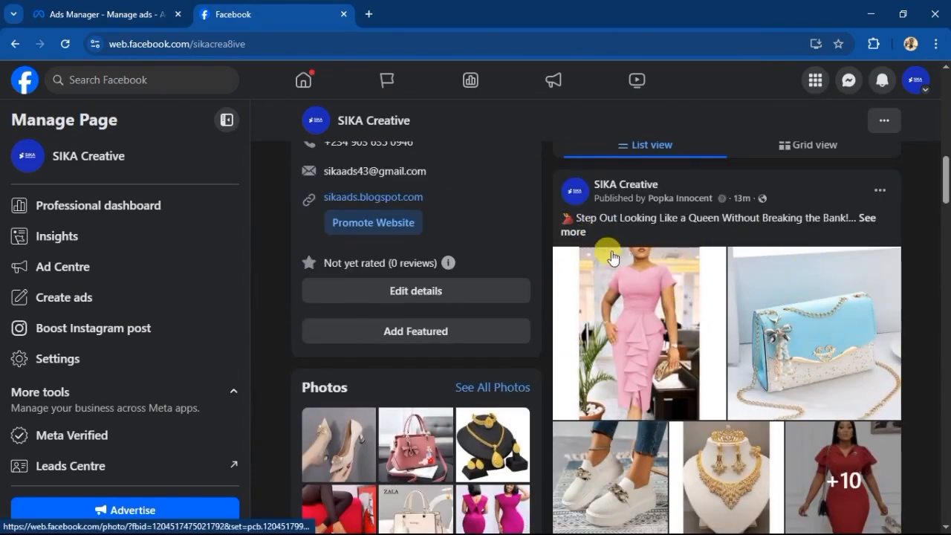
{"action": "left_click", "coordinate": [572, 230]}
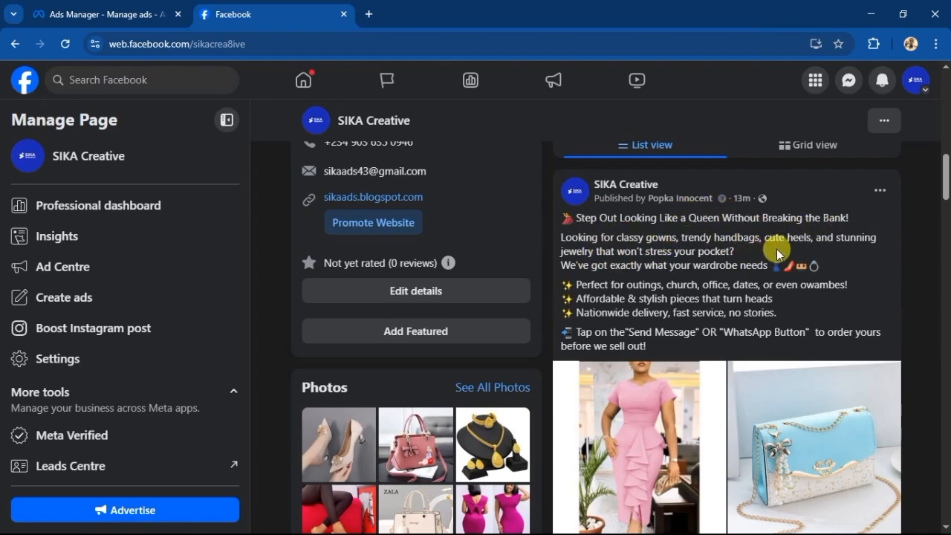
{"action": "scroll", "coordinate": [774, 270], "scroll_direction": "down", "scroll_amount": 1}
{"action": "scroll", "coordinate": [773, 273], "scroll_direction": "up", "scroll_amount": 2}
{"action": "scroll", "coordinate": [696, 345], "scroll_direction": "down", "scroll_amount": 1}
{"action": "scroll", "coordinate": [660, 356], "scroll_direction": "up", "scroll_amount": 1}
{"action": "scroll", "coordinate": [662, 327], "scroll_direction": "down", "scroll_amount": 1}
{"action": "scroll", "coordinate": [715, 360], "scroll_direction": "down", "scroll_amount": 1}
{"action": "scroll", "coordinate": [706, 335], "scroll_direction": "up", "scroll_amount": 1}
{"action": "scroll", "coordinate": [707, 325], "scroll_direction": "down", "scroll_amount": 2}
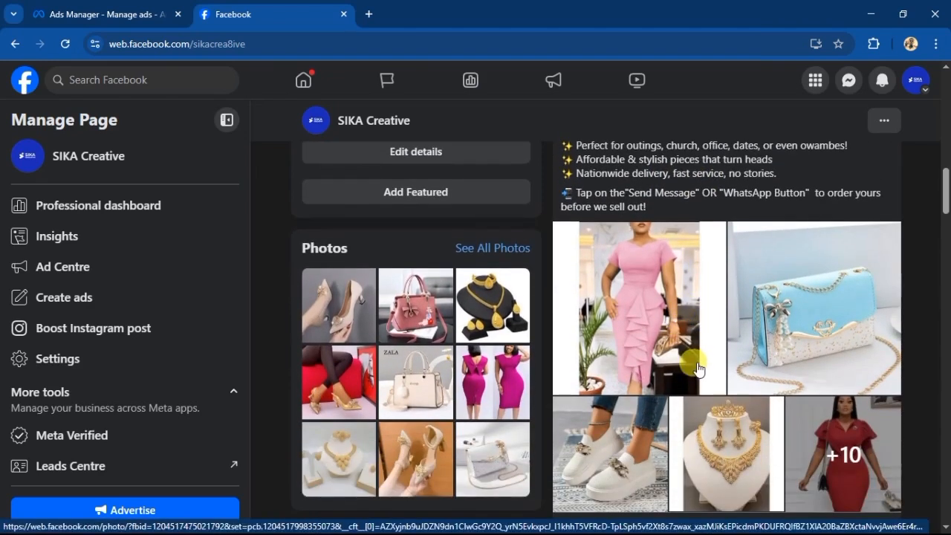
{"action": "scroll", "coordinate": [697, 369], "scroll_direction": "down", "scroll_amount": 1}
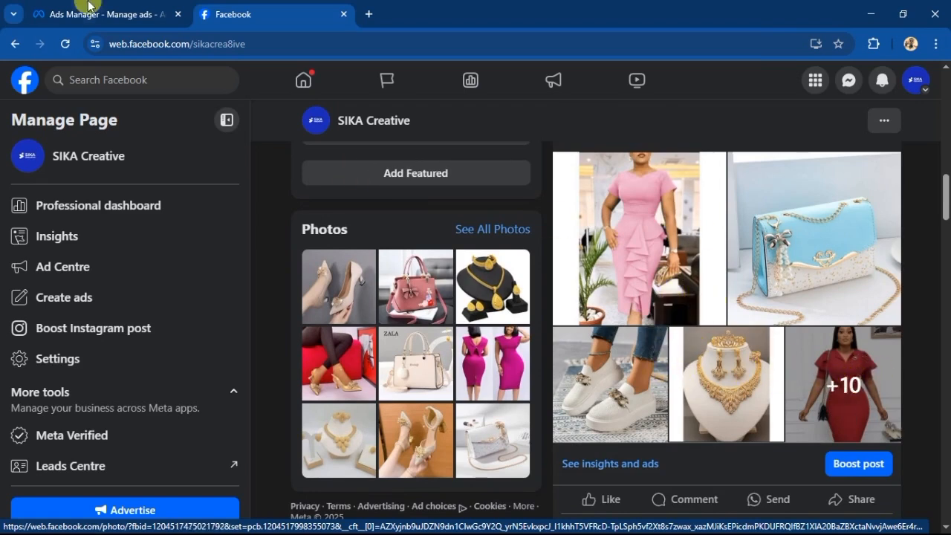
Switch back to Ads Manager and keep the ad setup on Use existing post
{"action": "left_click", "coordinate": [113, 18]}
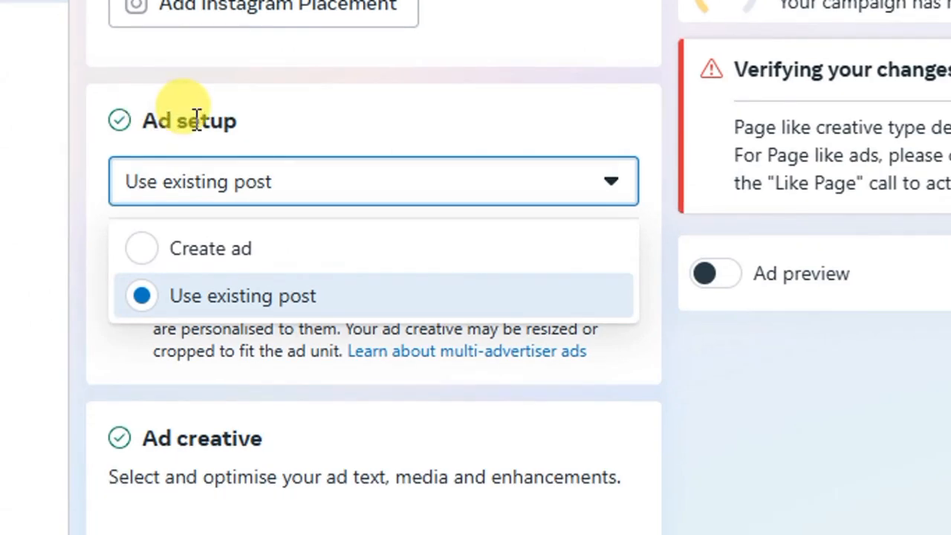
{"action": "left_click", "coordinate": [96, 358]}
{"action": "scroll", "coordinate": [97, 362], "scroll_direction": "down", "scroll_amount": 3}
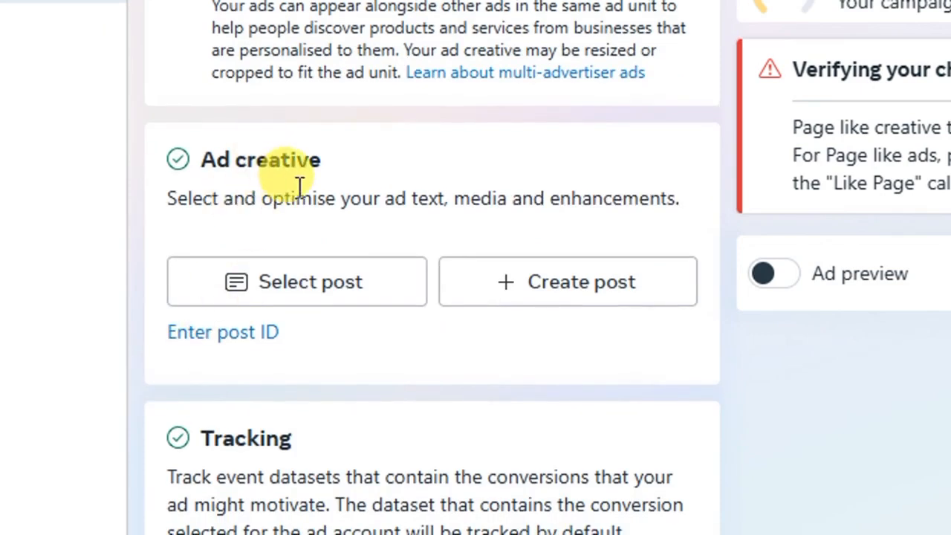
Choose the published Facebook post "Step Out Looking Like a Queen Without Breaking the Bank!" as the ad creative
{"action": "left_click", "coordinate": [292, 284]}
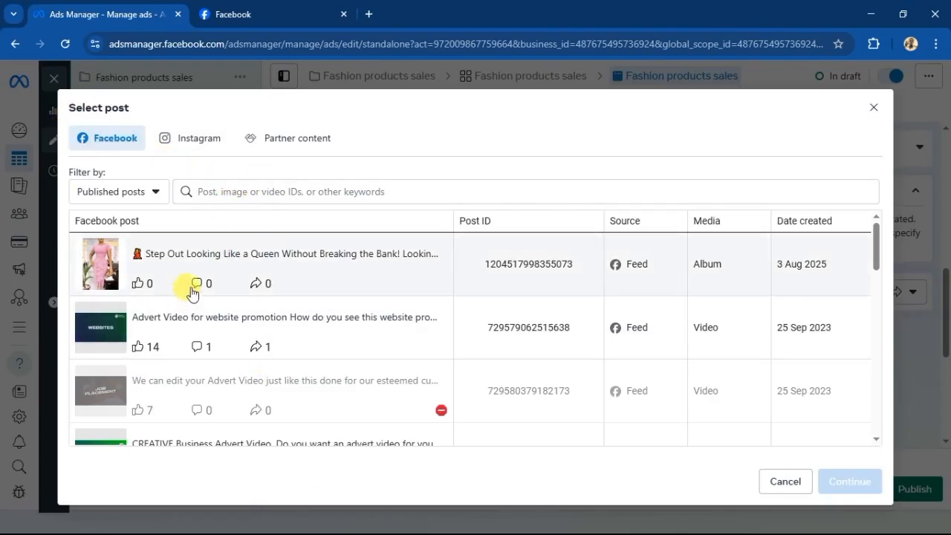
{"action": "scroll", "coordinate": [279, 358], "scroll_direction": "down", "scroll_amount": 1}
{"action": "scroll", "coordinate": [272, 365], "scroll_direction": "down", "scroll_amount": 5}
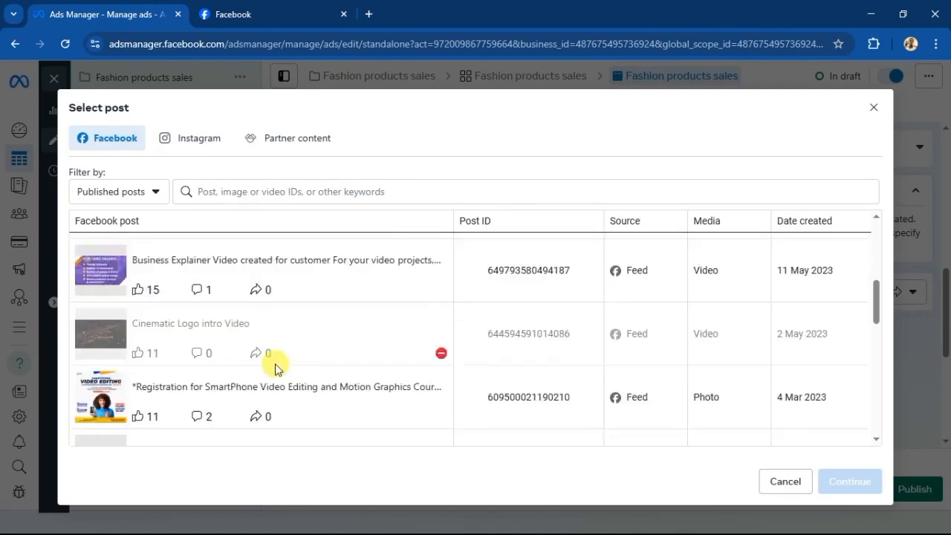
{"action": "scroll", "coordinate": [280, 365], "scroll_direction": "up", "scroll_amount": 6}
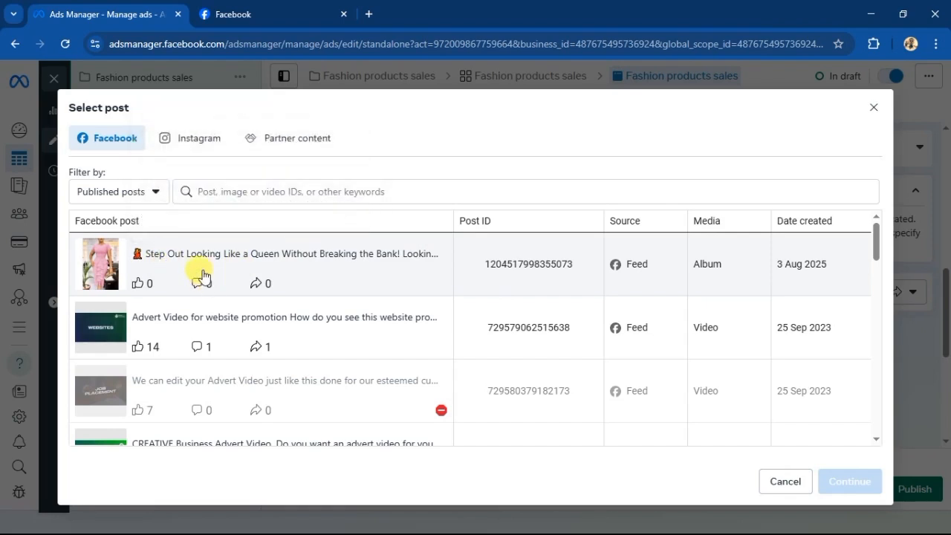
{"action": "left_click", "coordinate": [157, 259]}
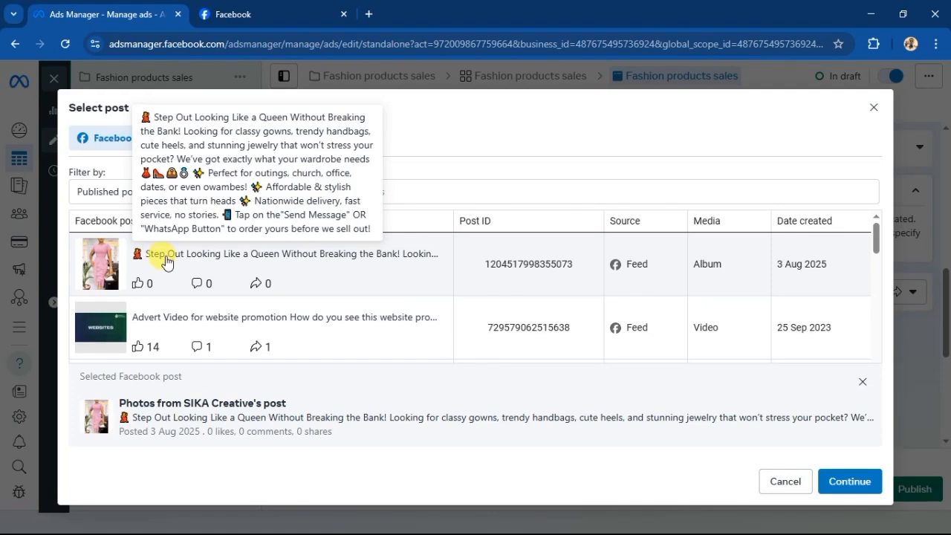
{"action": "left_click", "coordinate": [851, 484]}
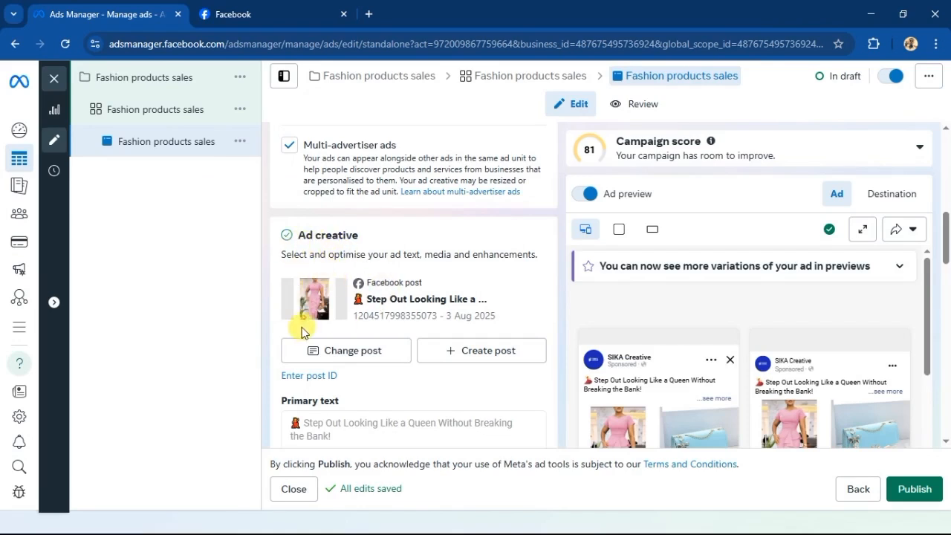
Review the ad creative's primary text, call to action, creative enhancements and the suggested chat template
{"action": "scroll", "coordinate": [285, 280], "scroll_direction": "down", "scroll_amount": 2}
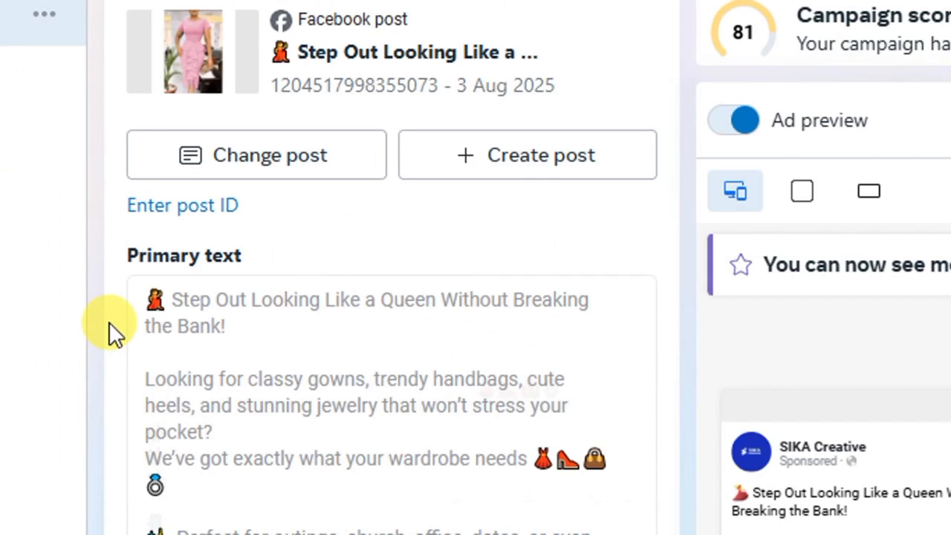
{"action": "scroll", "coordinate": [109, 322], "scroll_direction": "down", "scroll_amount": 3}
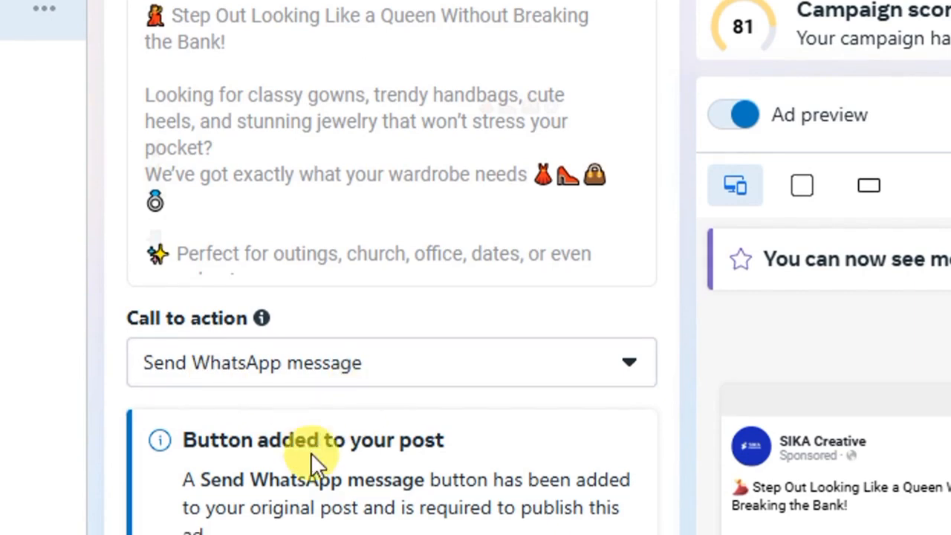
{"action": "scroll", "coordinate": [304, 461], "scroll_direction": "down", "scroll_amount": 2}
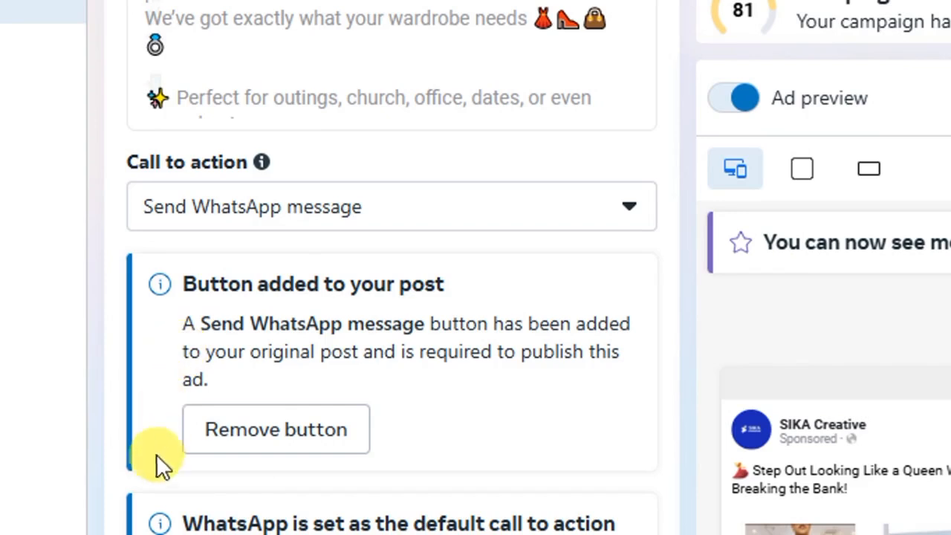
{"action": "scroll", "coordinate": [152, 454], "scroll_direction": "down", "scroll_amount": 2}
{"action": "scroll", "coordinate": [123, 475], "scroll_direction": "down", "scroll_amount": 4}
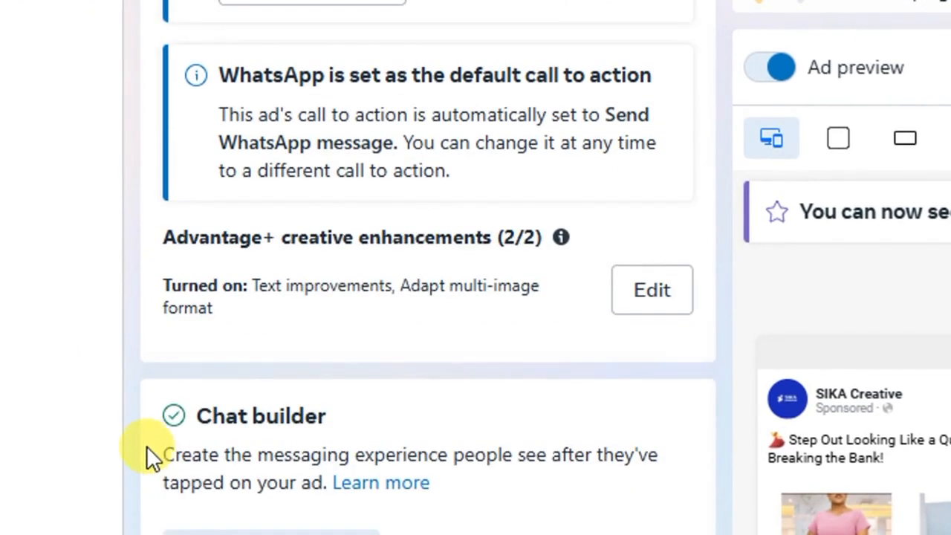
{"action": "scroll", "coordinate": [148, 455], "scroll_direction": "down", "scroll_amount": 2}
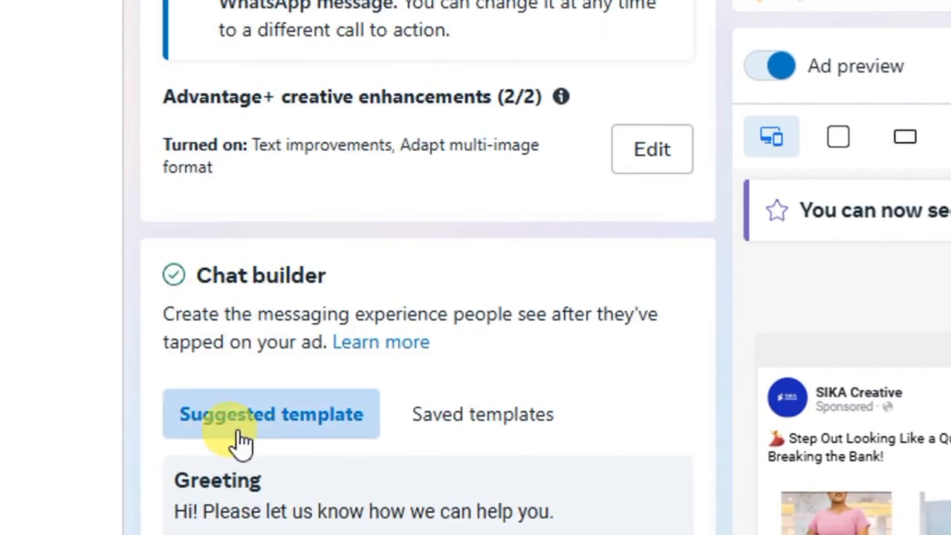
{"action": "scroll", "coordinate": [242, 442], "scroll_direction": "down", "scroll_amount": 2}
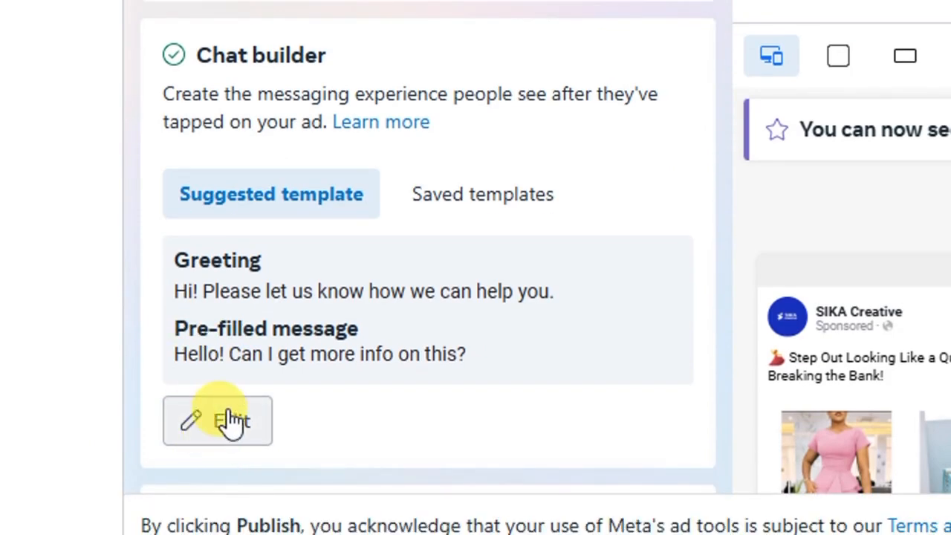
{"action": "scroll", "coordinate": [231, 420], "scroll_direction": "down", "scroll_amount": 2}
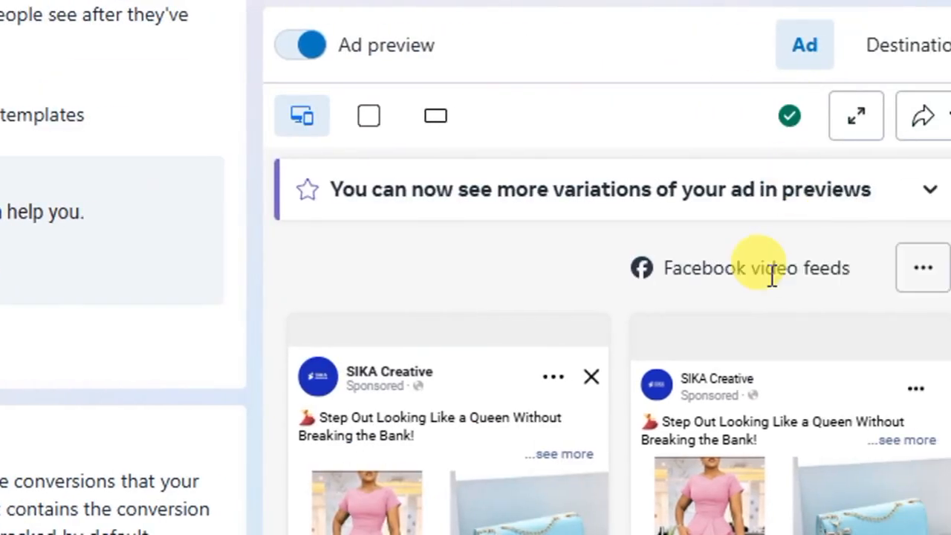
Examine the ad preview's text, product photos and WhatsApp button in the Facebook placements
{"action": "scroll", "coordinate": [900, 439], "scroll_direction": "down", "scroll_amount": 4}
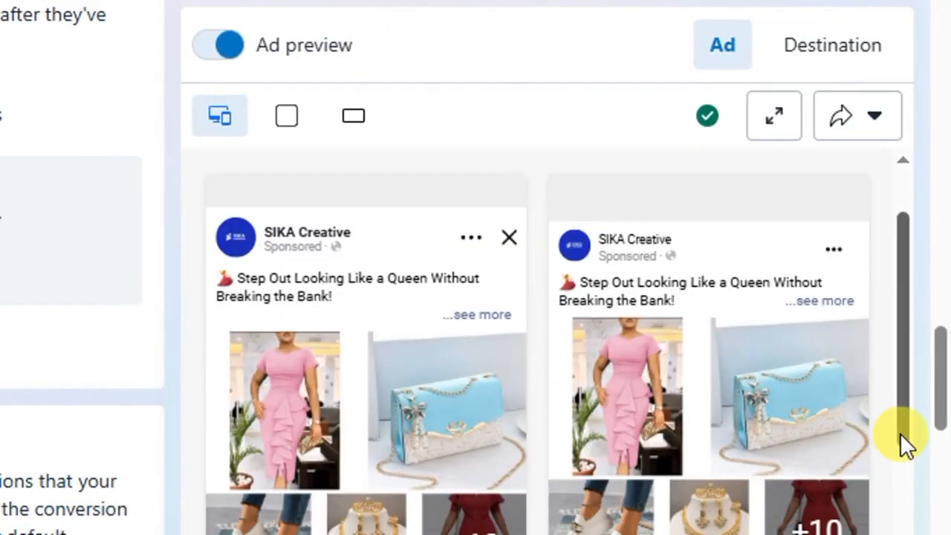
{"action": "scroll", "coordinate": [896, 427], "scroll_direction": "up", "scroll_amount": 1}
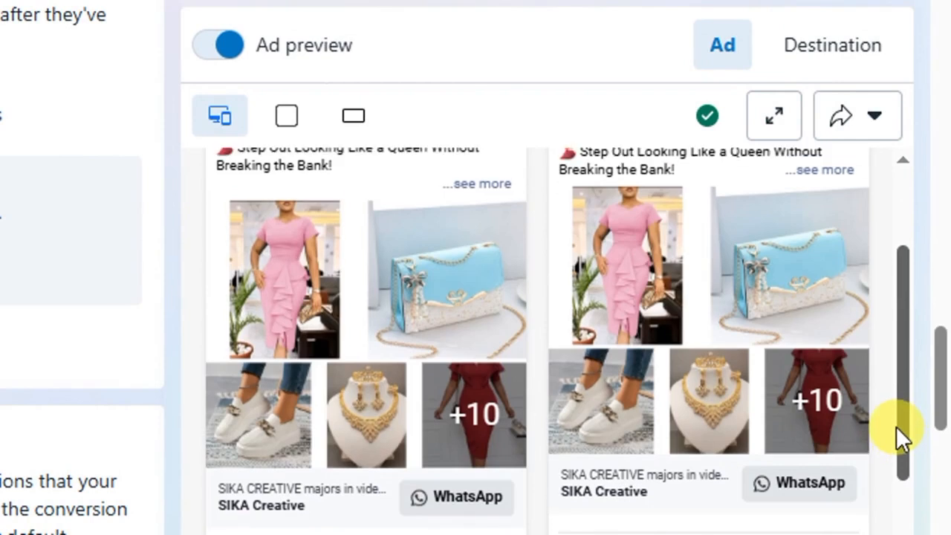
{"action": "scroll", "coordinate": [428, 288], "scroll_direction": "up", "scroll_amount": 2}
{"action": "scroll", "coordinate": [380, 345], "scroll_direction": "down", "scroll_amount": 2}
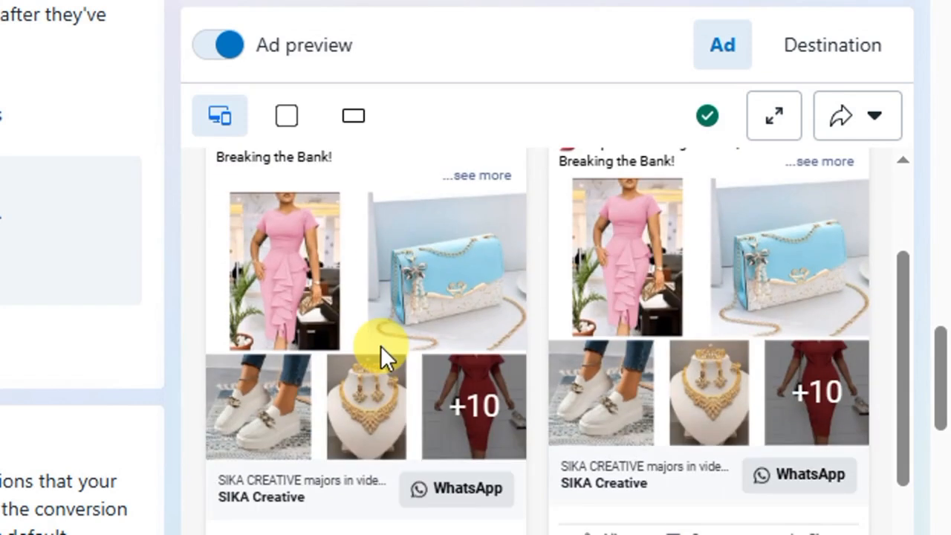
{"action": "scroll", "coordinate": [381, 346], "scroll_direction": "up", "scroll_amount": 2}
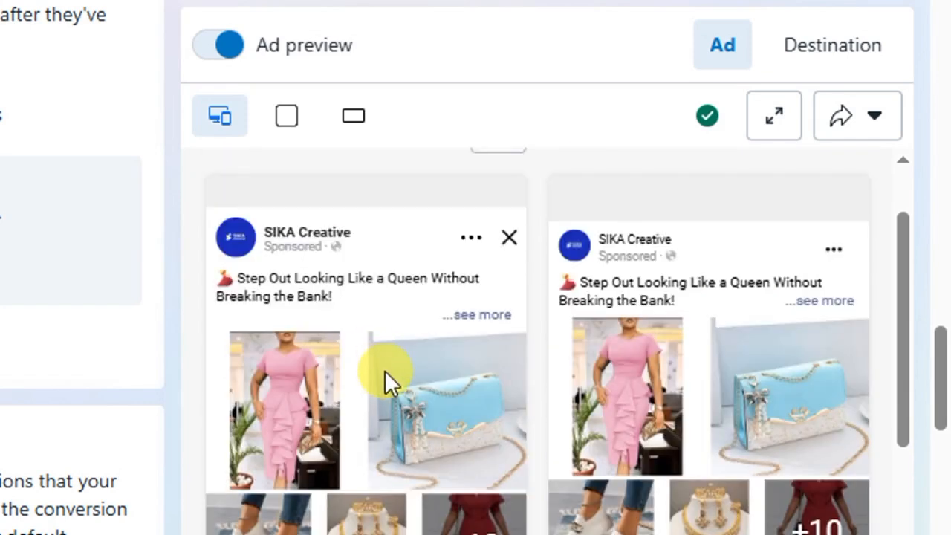
{"action": "scroll", "coordinate": [409, 401], "scroll_direction": "down", "scroll_amount": 2}
{"action": "scroll", "coordinate": [515, 409], "scroll_direction": "up", "scroll_amount": 1}
{"action": "scroll", "coordinate": [540, 415], "scroll_direction": "down", "scroll_amount": 2}
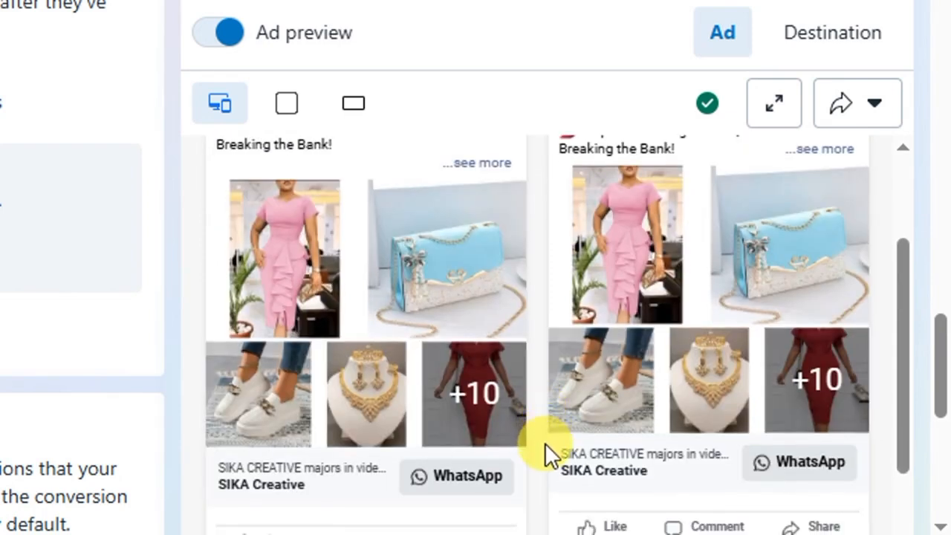
Open the suggested chat template for editing and examine its greeting text
{"action": "scroll", "coordinate": [546, 443], "scroll_direction": "down", "scroll_amount": 3}
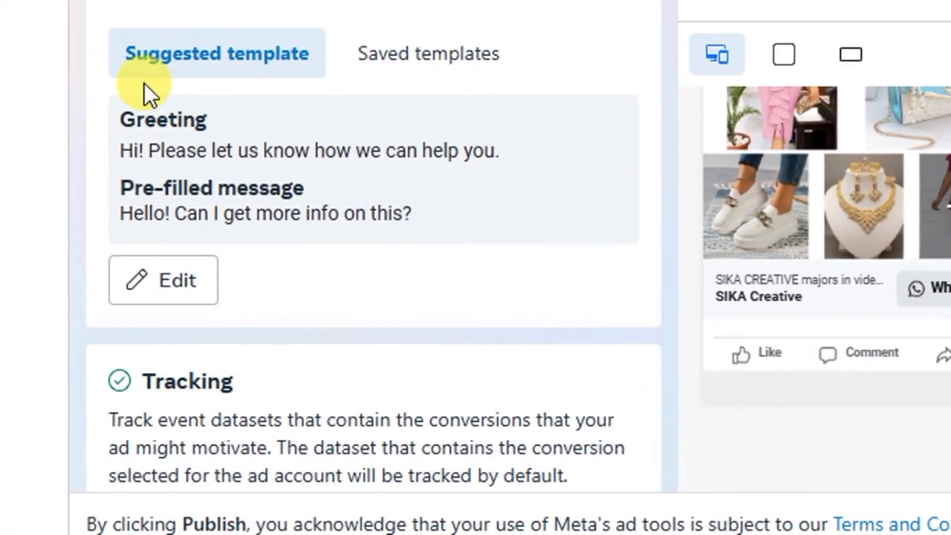
{"action": "scroll", "coordinate": [144, 82], "scroll_direction": "up", "scroll_amount": 2}
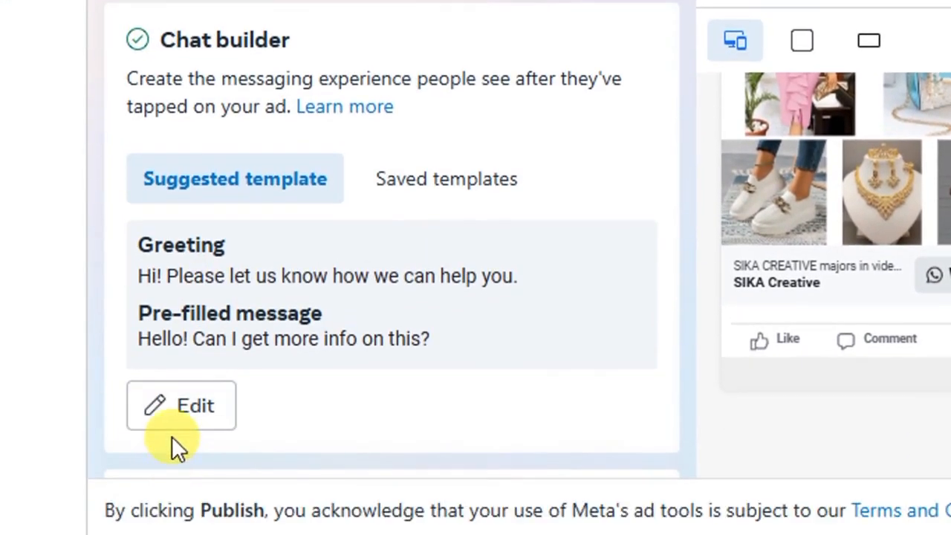
{"action": "left_click", "coordinate": [181, 416]}
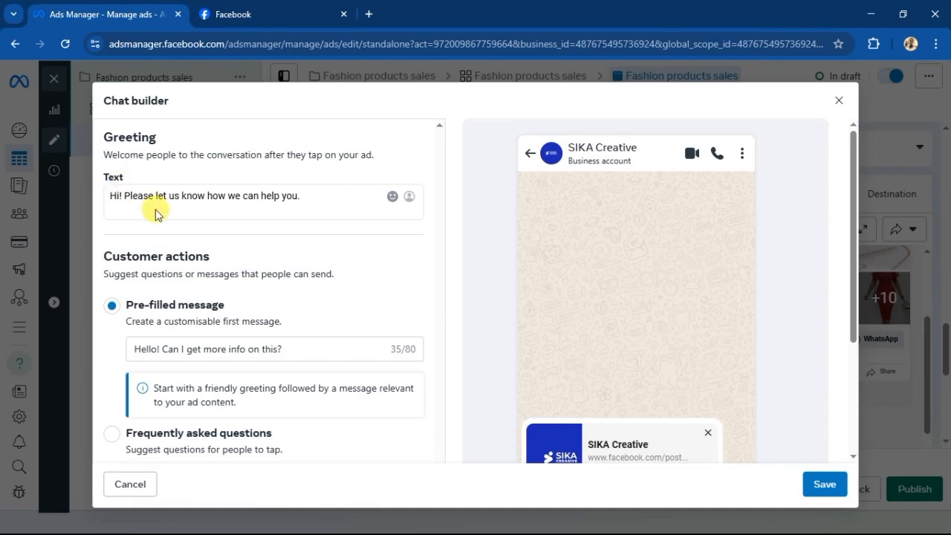
{"action": "left_click", "coordinate": [303, 195]}
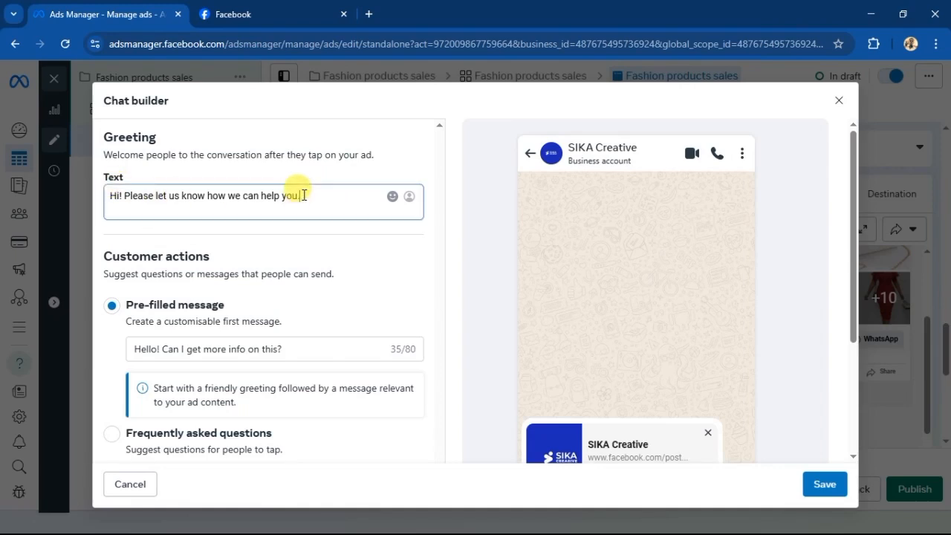
{"action": "left_click_drag", "start_coordinate": [303, 195], "coordinate": [122, 192]}
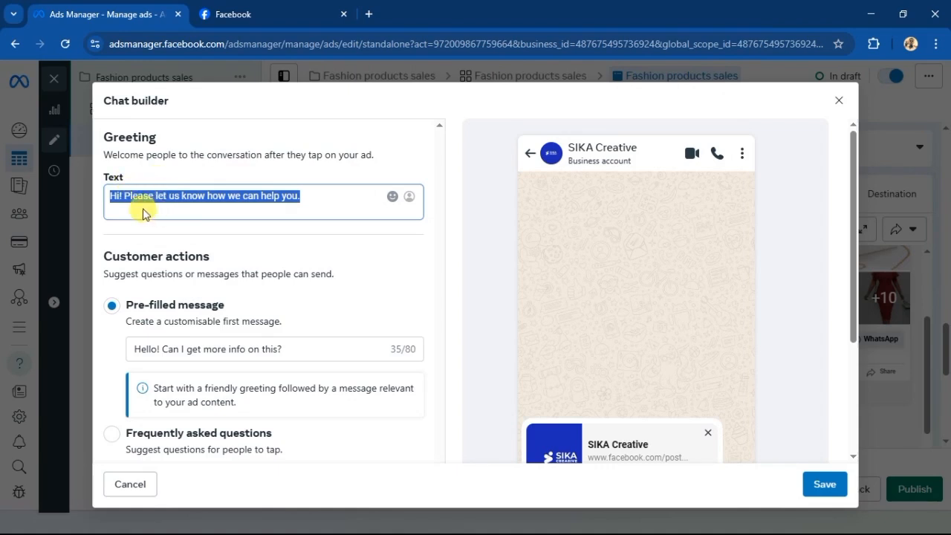
Examine the pre-filled message among the customer actions and close the chat builder without saving
{"action": "scroll", "coordinate": [186, 348], "scroll_direction": "down", "scroll_amount": 1}
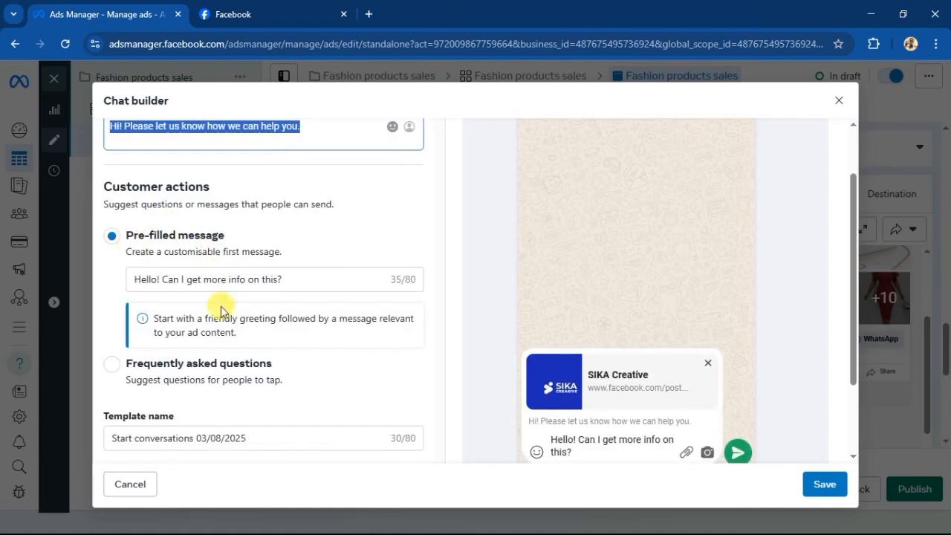
{"action": "left_click", "coordinate": [264, 279]}
{"action": "left_click_drag", "start_coordinate": [290, 277], "coordinate": [149, 279]}
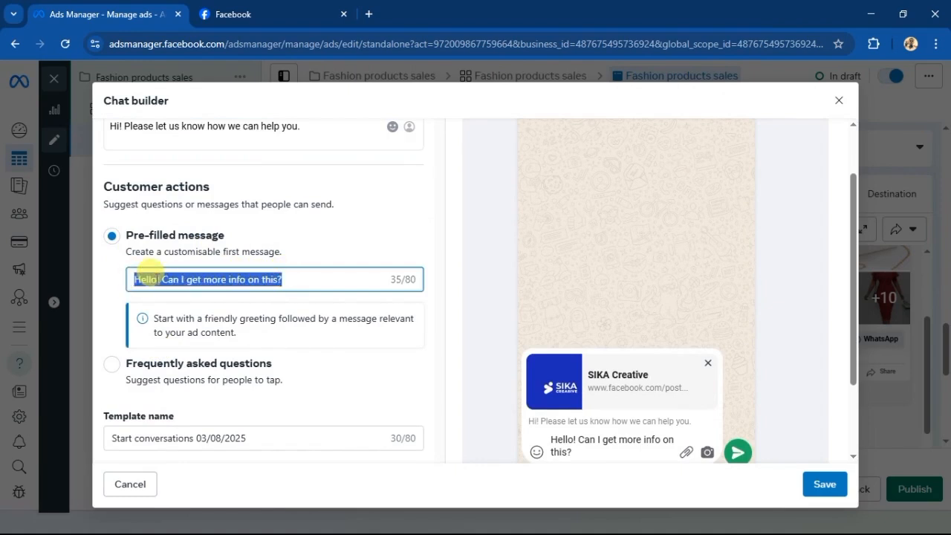
{"action": "left_click", "coordinate": [286, 279]}
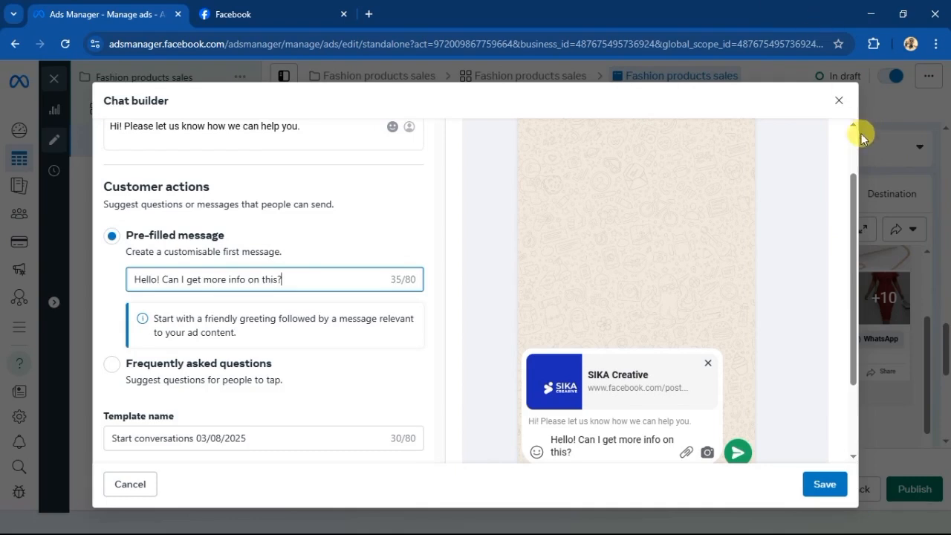
{"action": "left_click", "coordinate": [837, 101]}
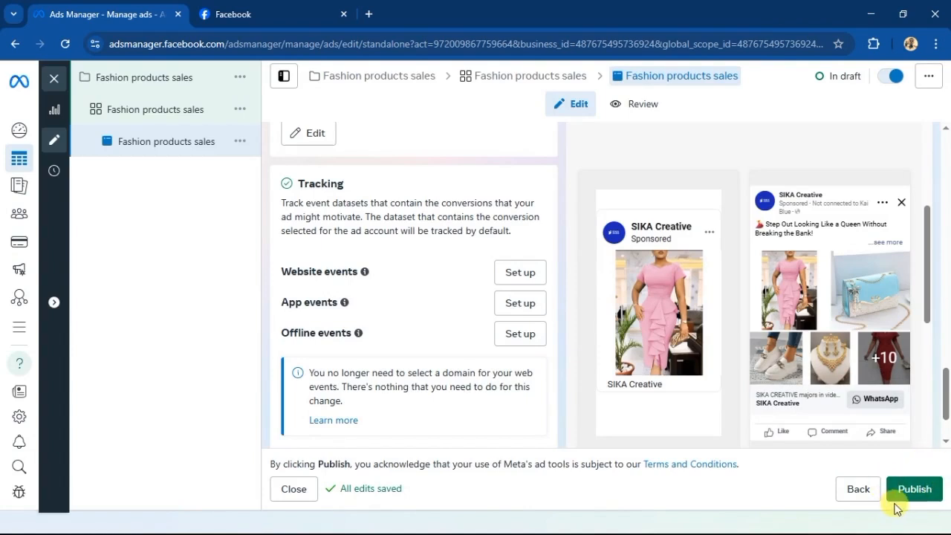
{"action": "scroll", "coordinate": [945, 283], "scroll_direction": "up", "scroll_amount": 6}
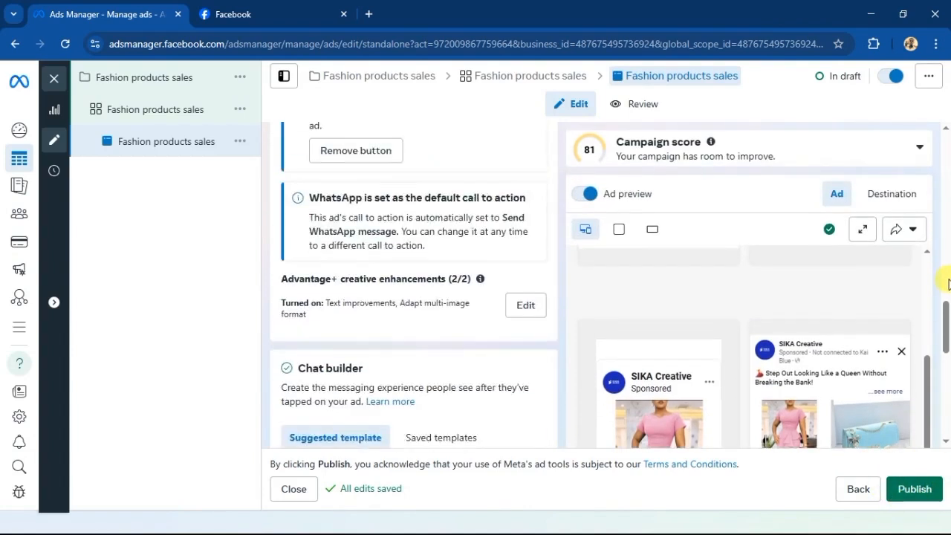